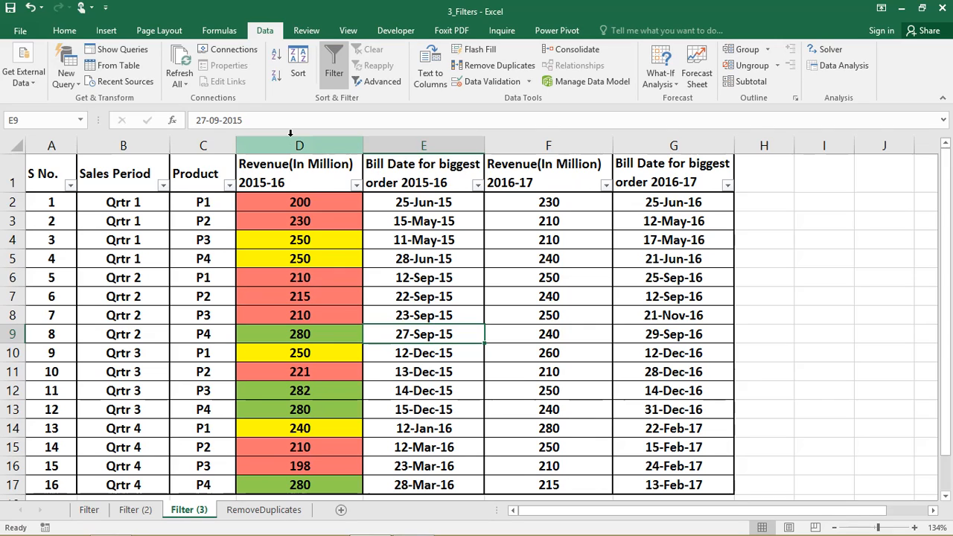
# Filter the 2015-16 bill date column to show only dates matching "may"
pyautogui.click(410, 137)
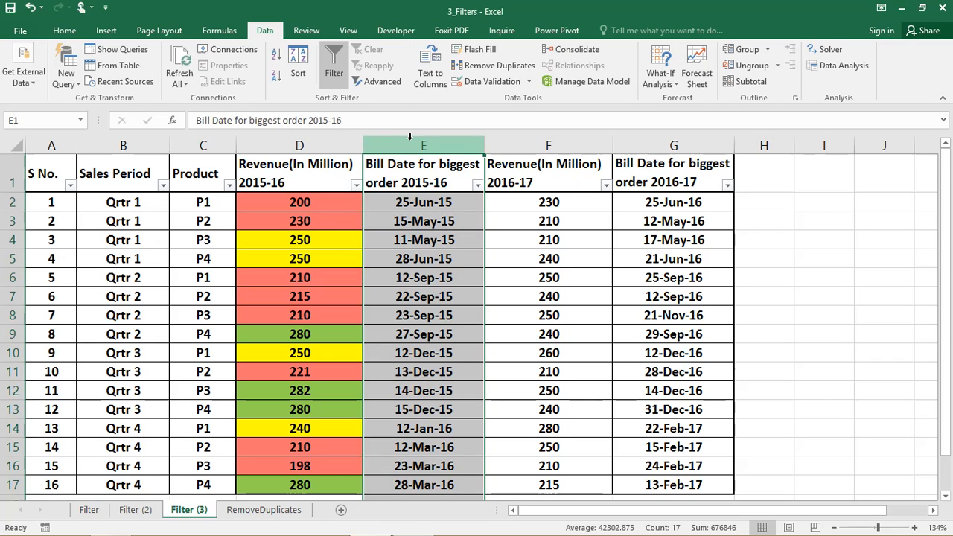
pyautogui.click(670, 136)
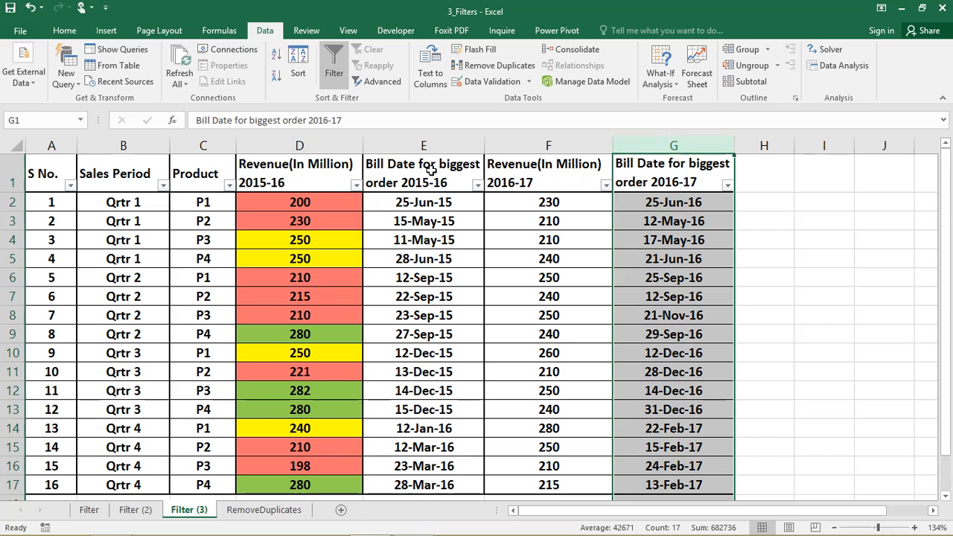
pyautogui.click(418, 205)
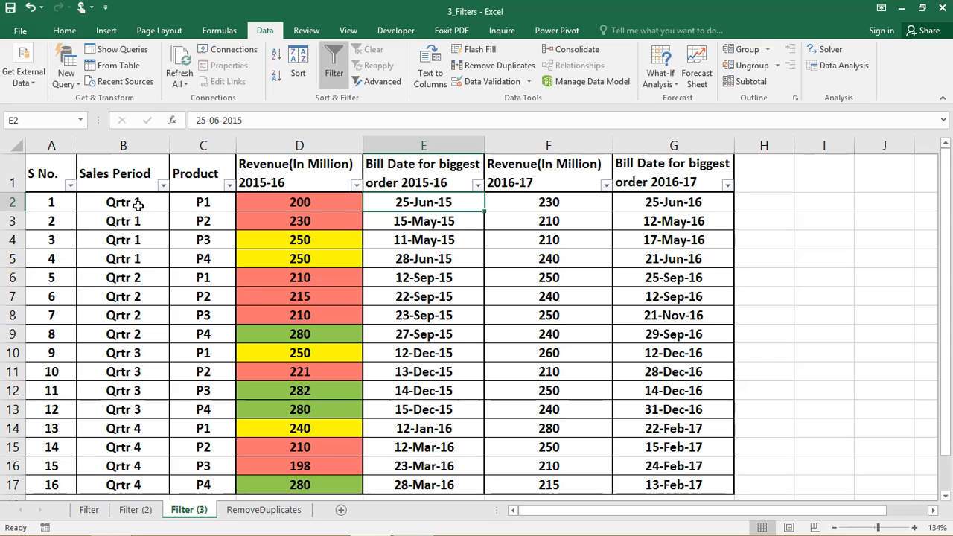
pyautogui.click(407, 222)
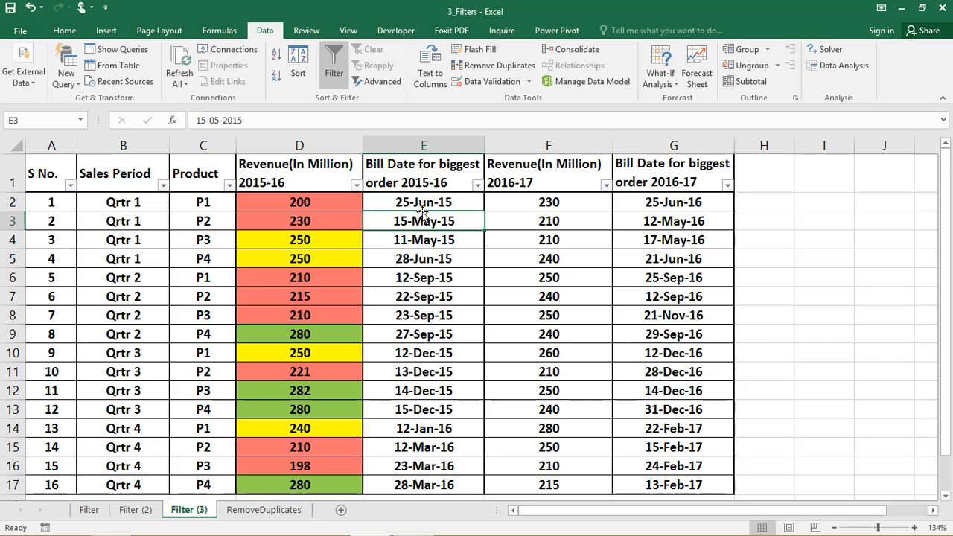
pyautogui.click(477, 185)
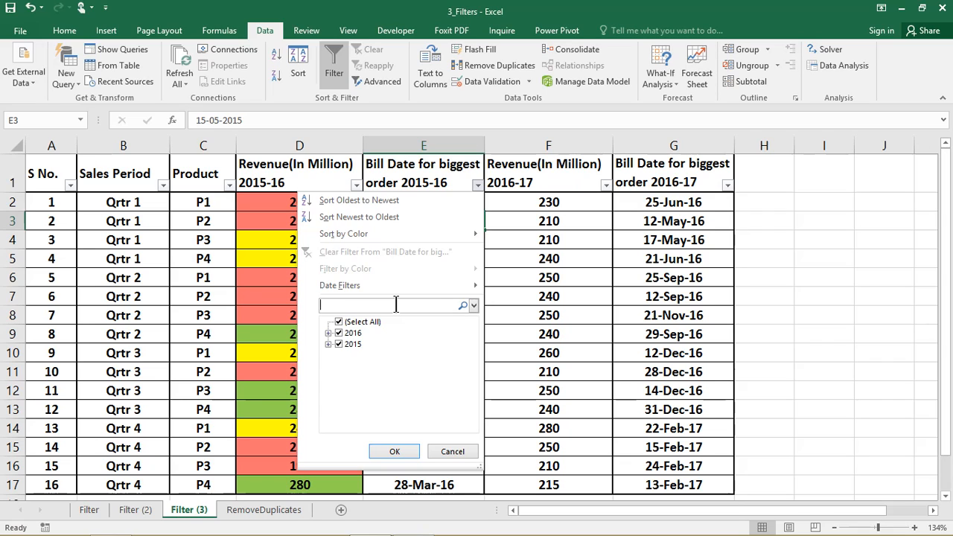
pyautogui.write('may')
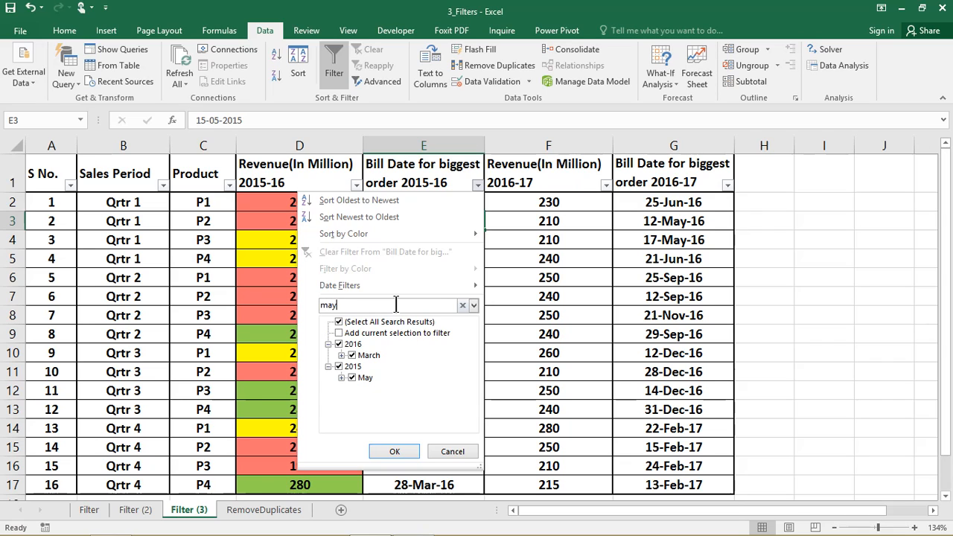
pyautogui.click(394, 452)
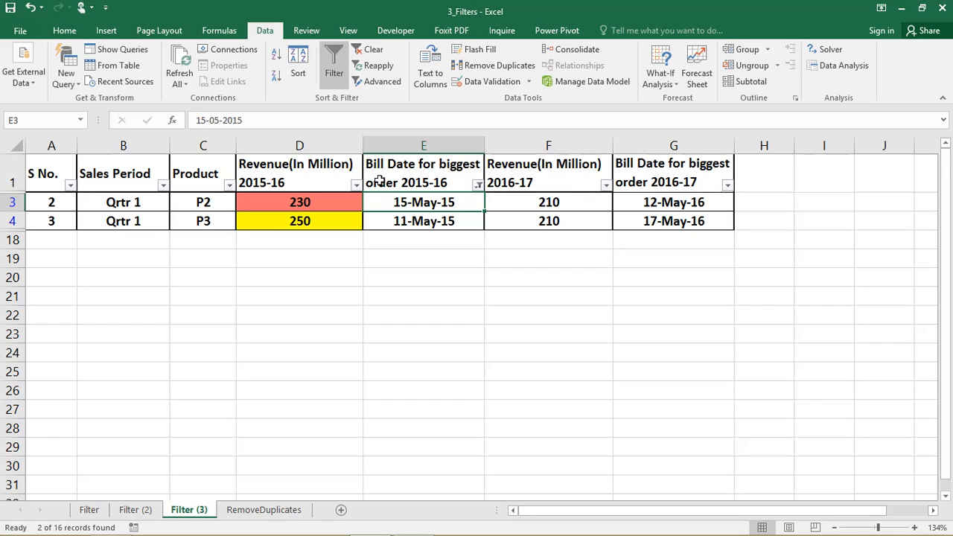
# Refilter the 2015-16 bill date column by searching "ma" to show March and May dates
pyautogui.click(477, 186)
pyautogui.click(378, 305)
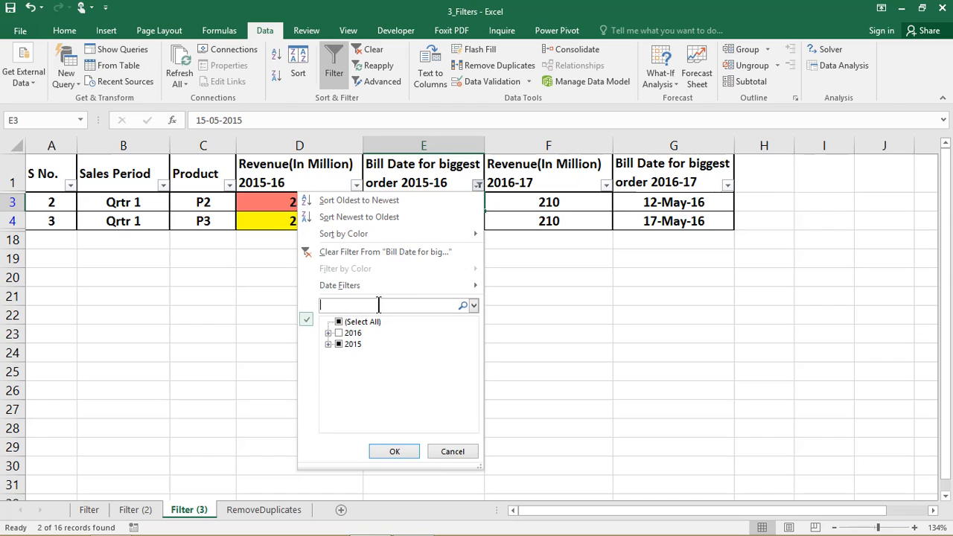
pyautogui.write('ma')
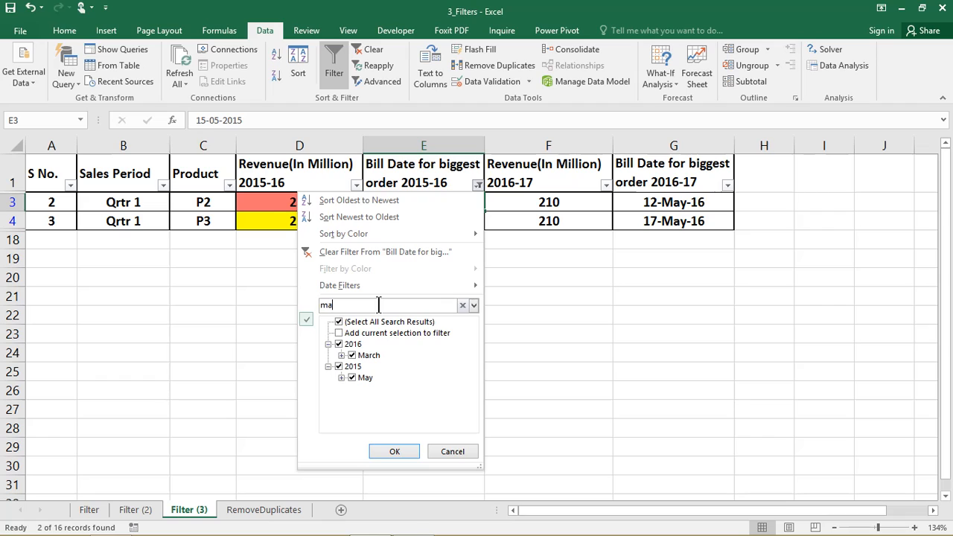
pyautogui.click(386, 450)
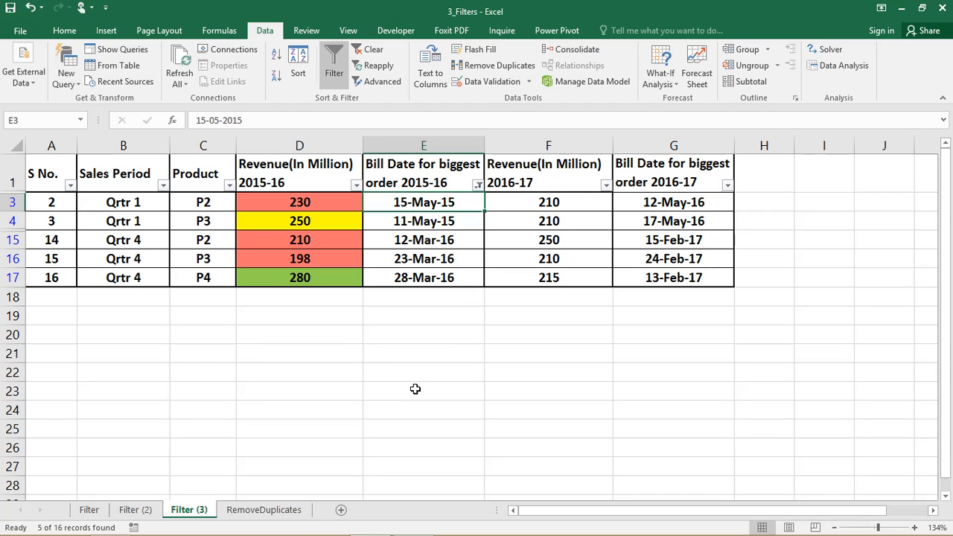
# Clear the filter from the 2015-16 bill date column
pyautogui.click(478, 184)
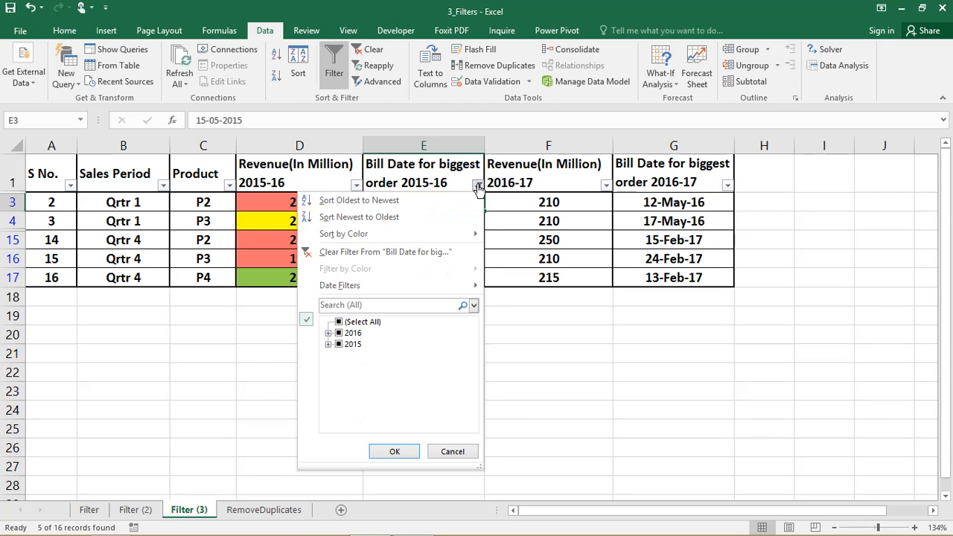
pyautogui.click(367, 254)
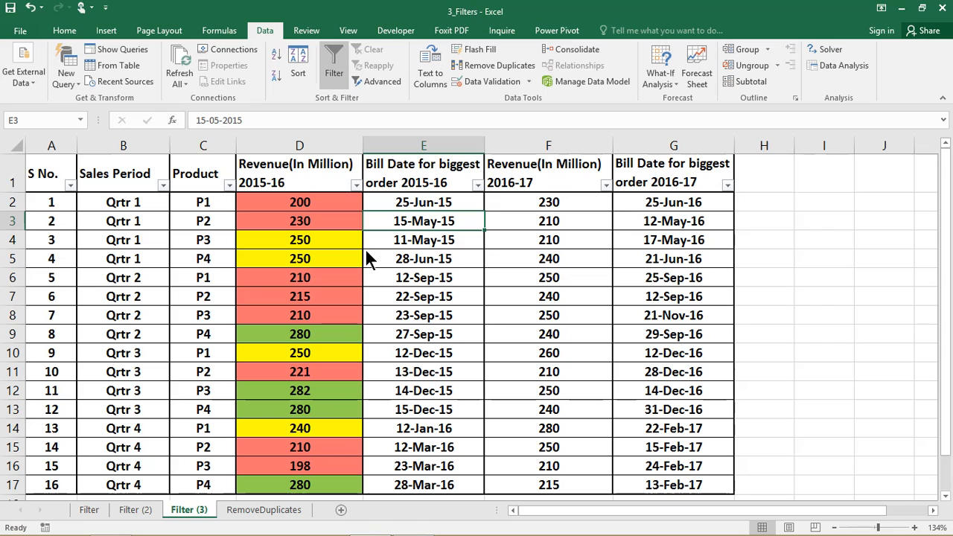
# Filter the 2016-17 revenue column by searching "28" to show only the 280 value
pyautogui.click(605, 185)
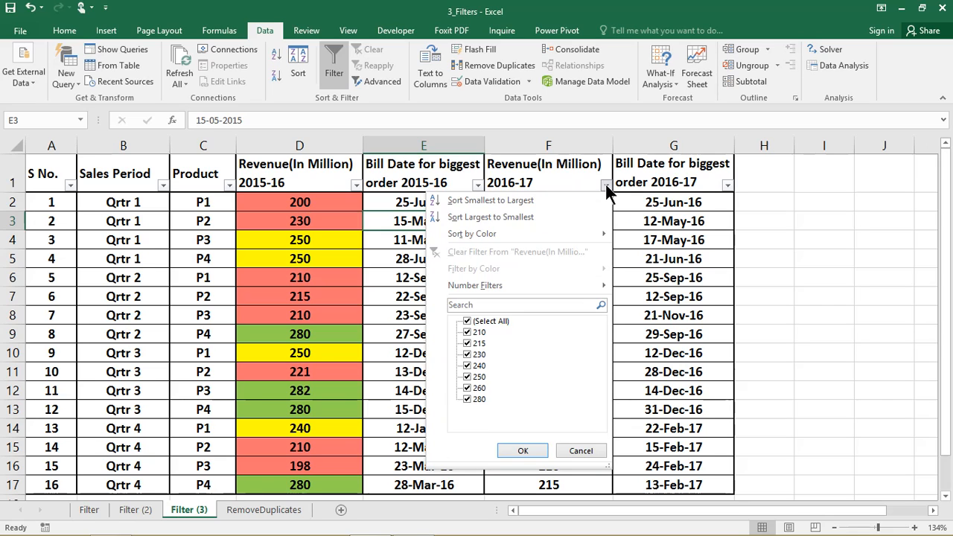
pyautogui.click(519, 305)
pyautogui.write('28')
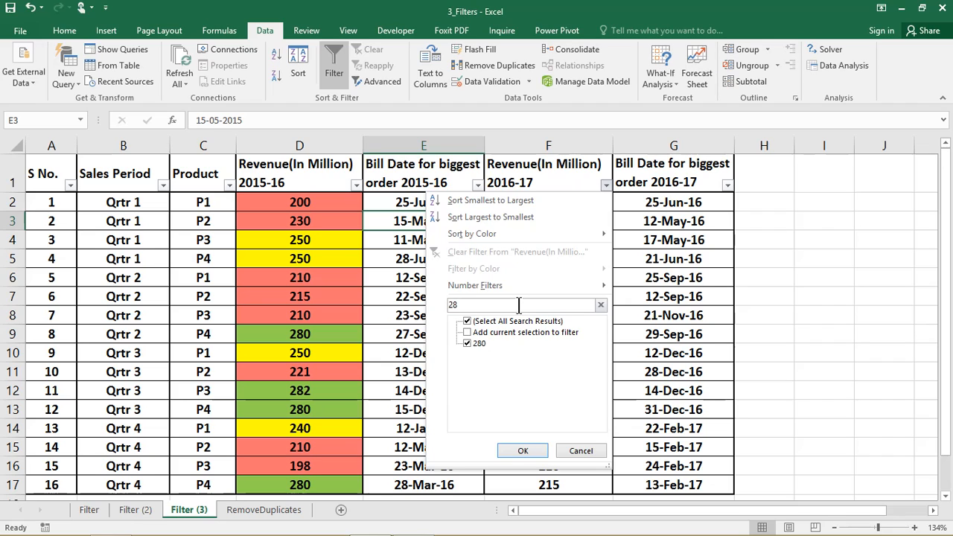
pyautogui.click(514, 449)
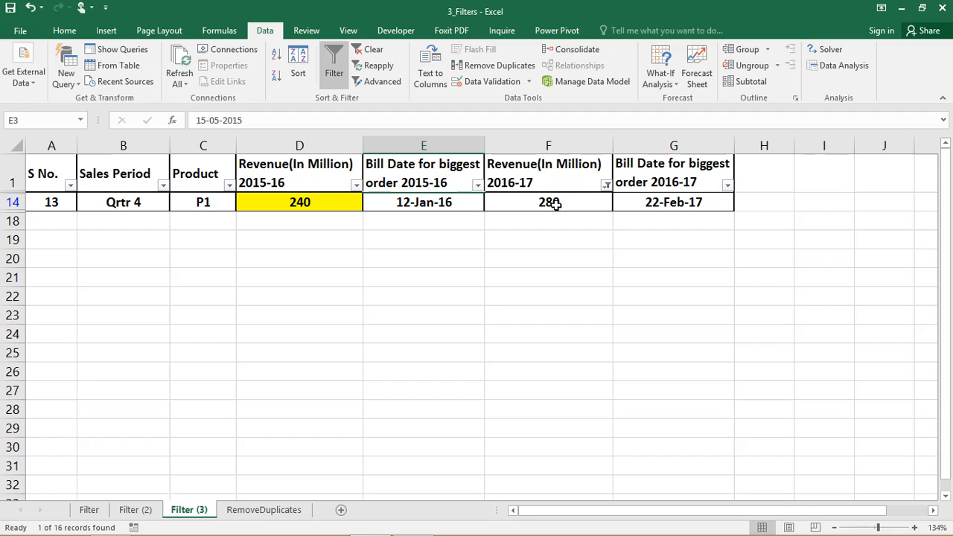
# Clear the filter from the 2016-17 revenue column
pyautogui.moveTo(606, 188)
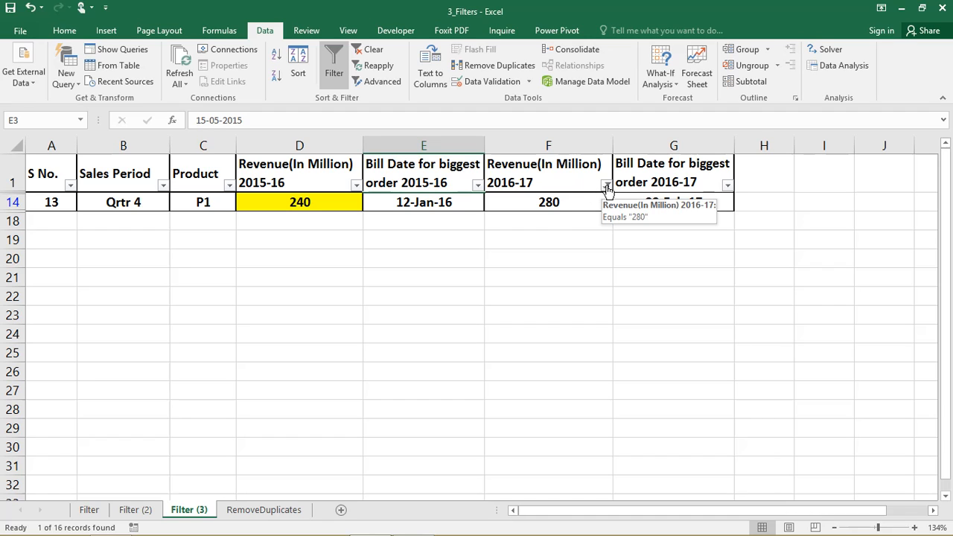
pyautogui.click(607, 186)
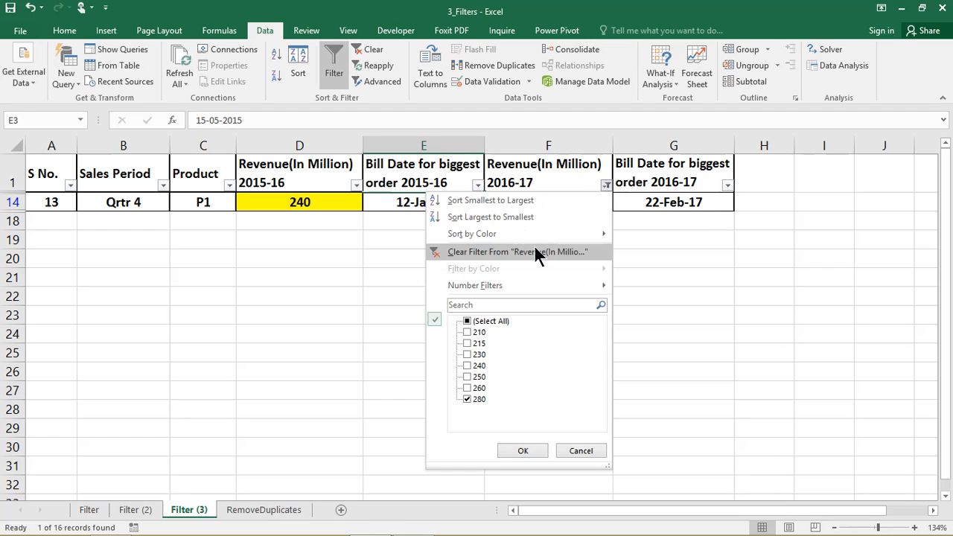
pyautogui.press('Escape')
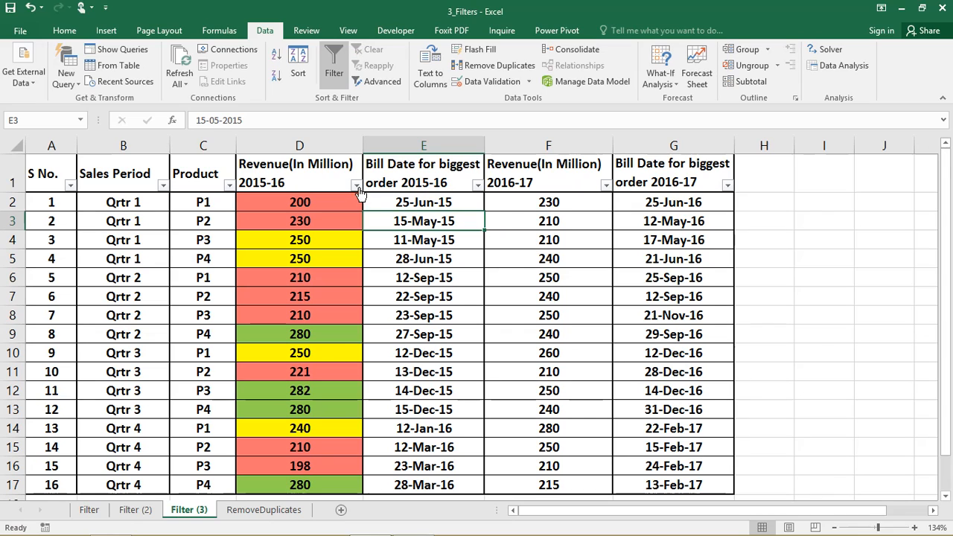
# Filter the 2015-16 revenue column by searching "28" to show values 280 and 282
pyautogui.click(356, 185)
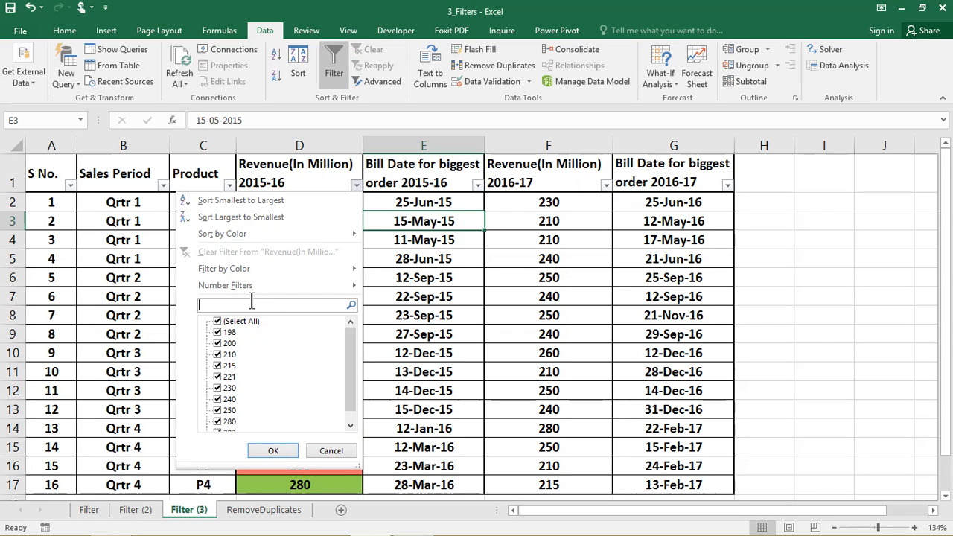
pyautogui.write('28')
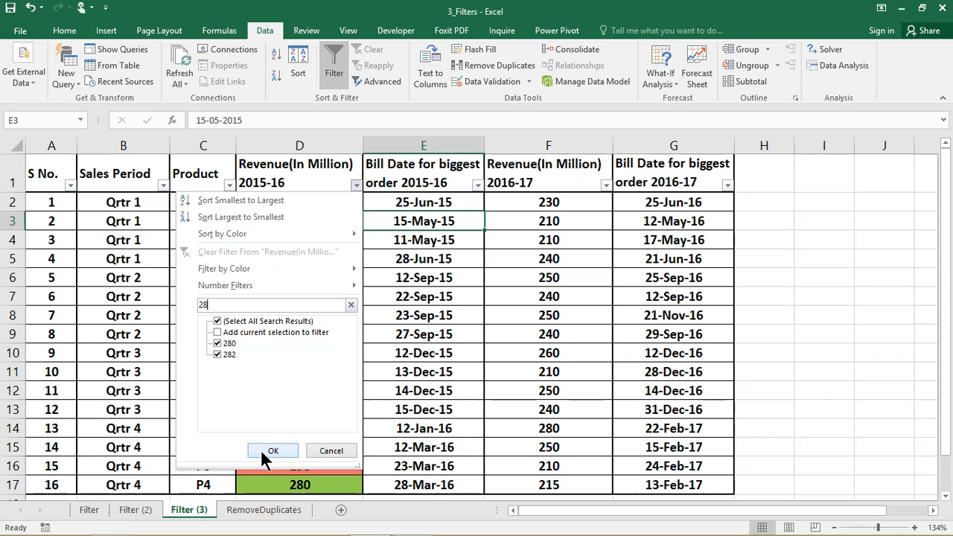
pyautogui.click(263, 447)
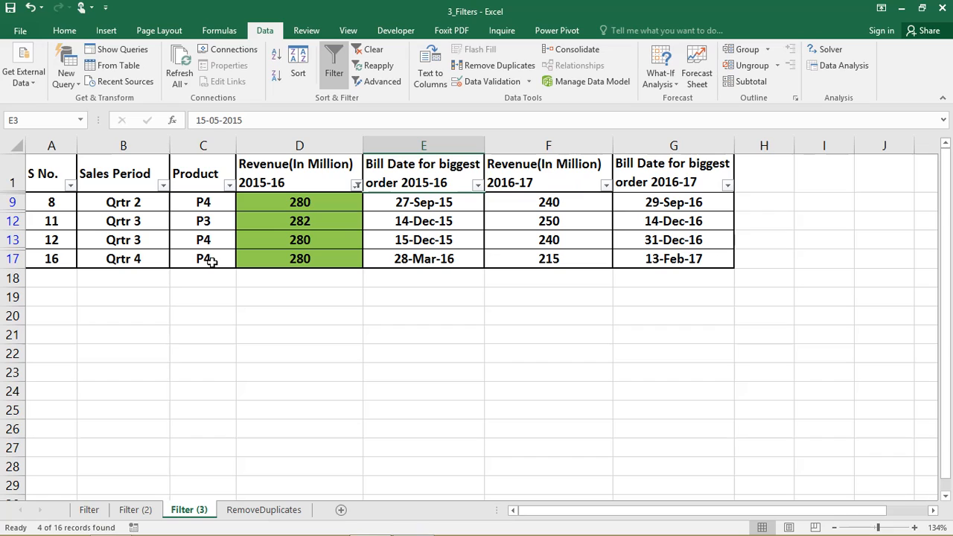
# Clear the filter from the 2015-16 revenue column
pyautogui.click(357, 185)
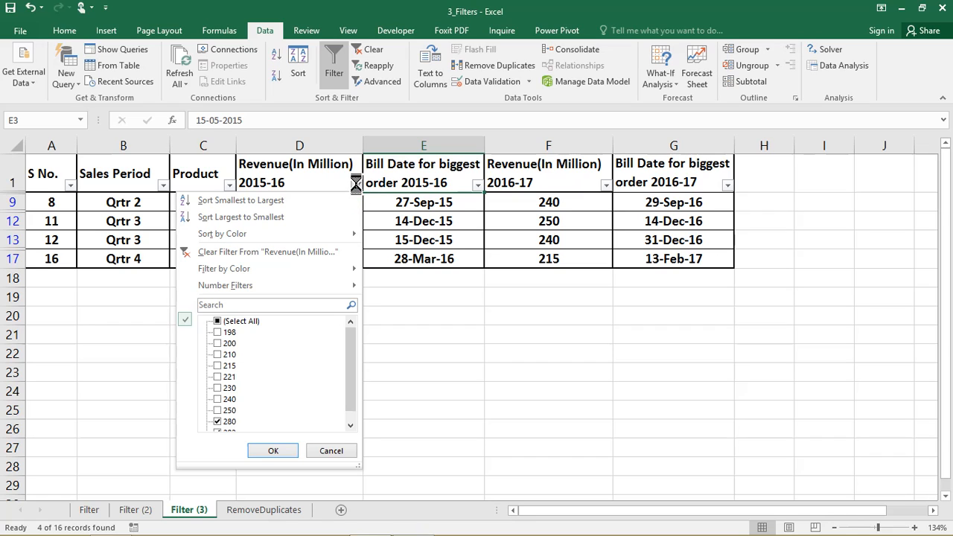
pyautogui.click(283, 253)
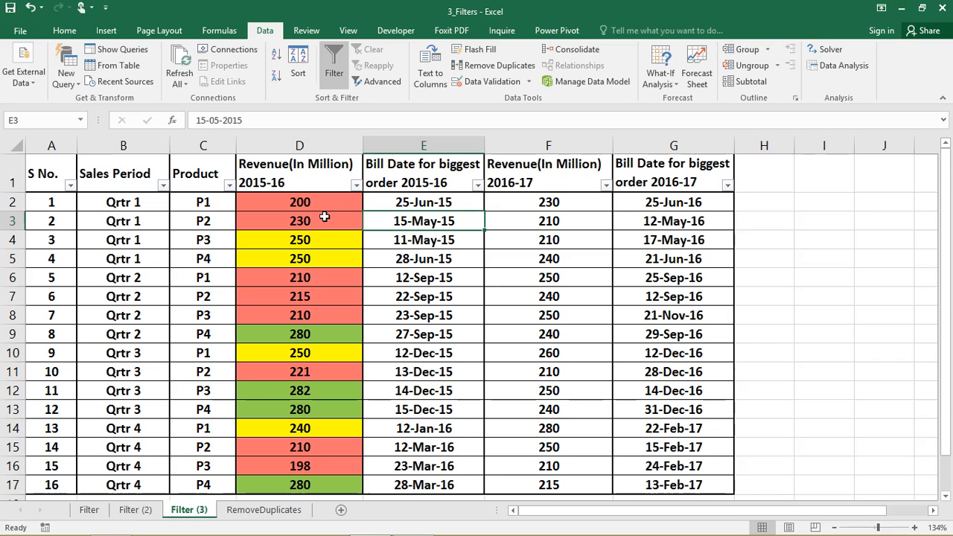
# Apply a Between number filter to 2015-16 revenue: greater than or equal to 230 and less than or equal to 280
pyautogui.click(356, 185)
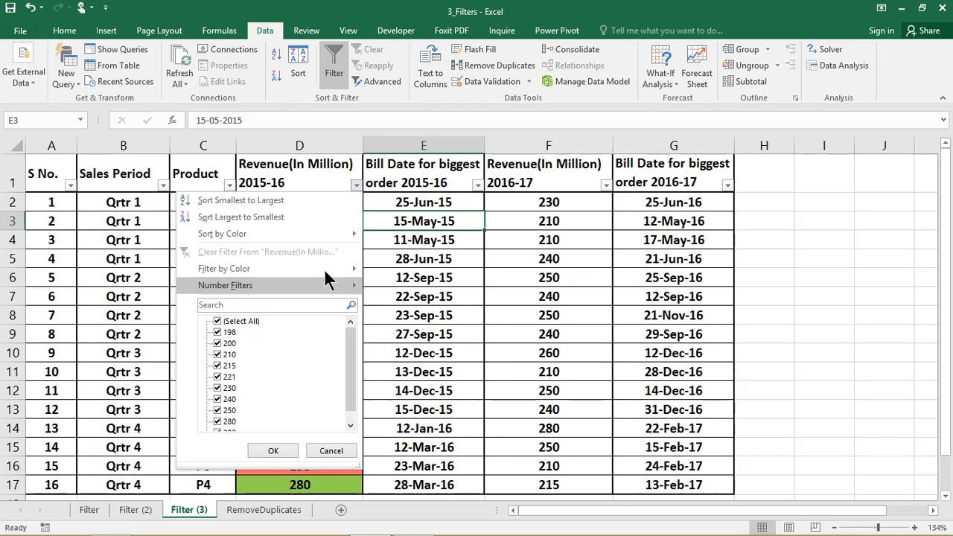
pyautogui.moveTo(322, 284)
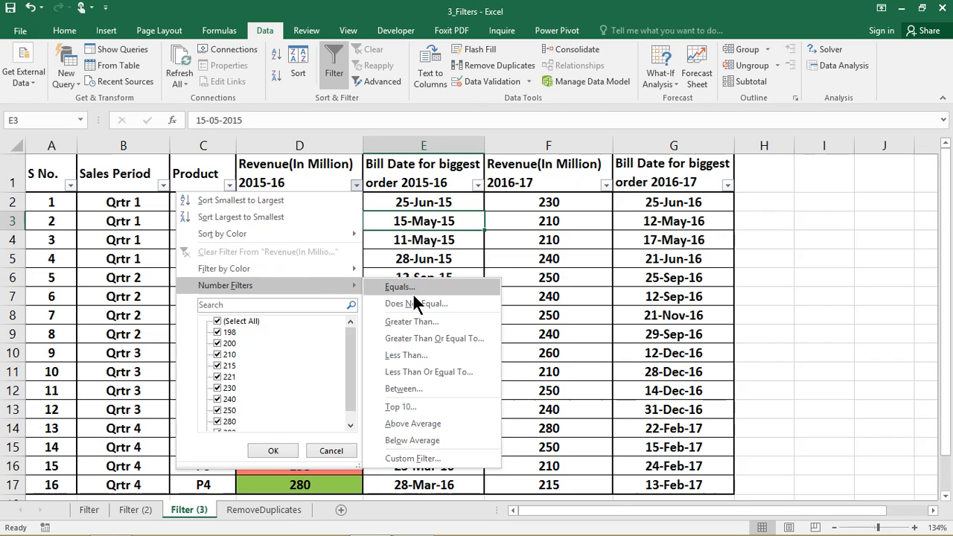
pyautogui.click(420, 387)
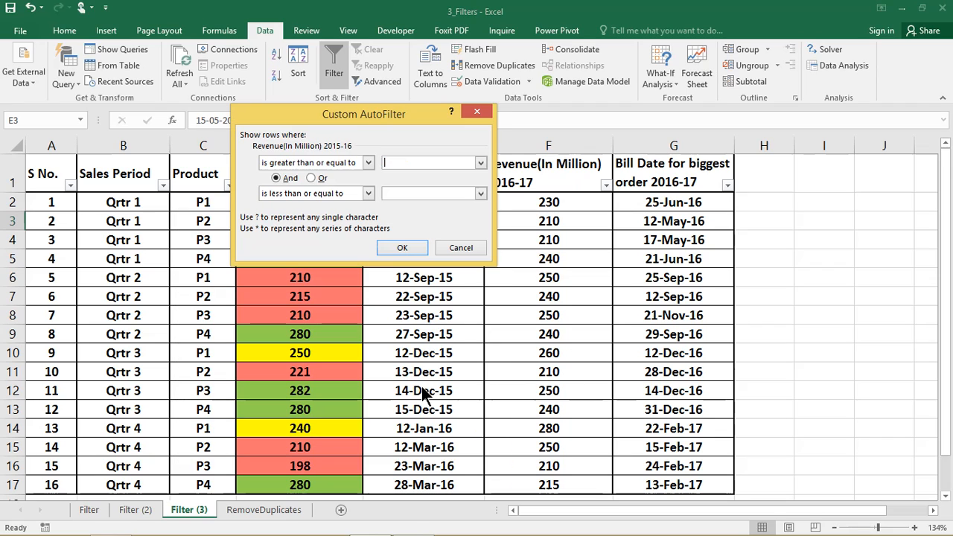
pyautogui.moveTo(392, 113); pyautogui.dragTo(522, 113)
pyautogui.click(530, 161)
pyautogui.write('230')
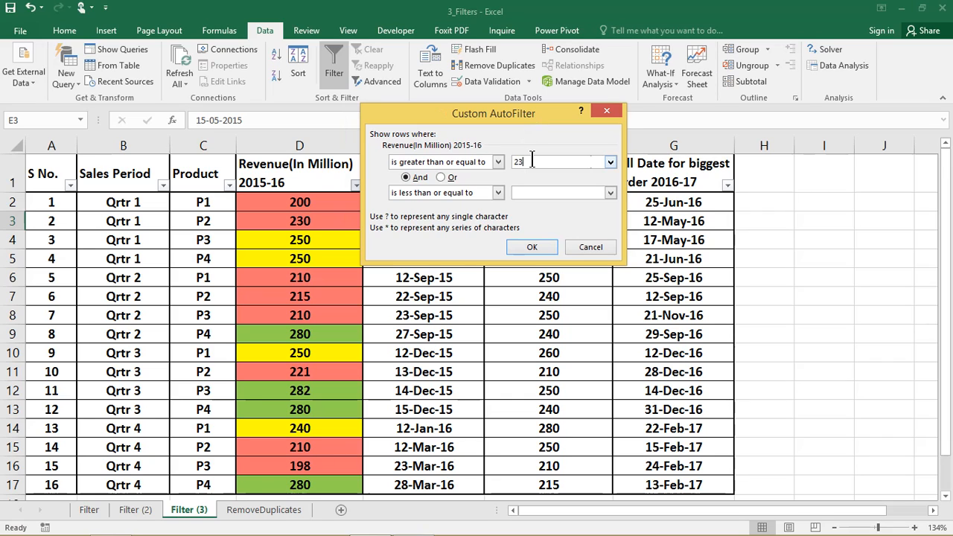
pyautogui.click(530, 192)
pyautogui.write('280')
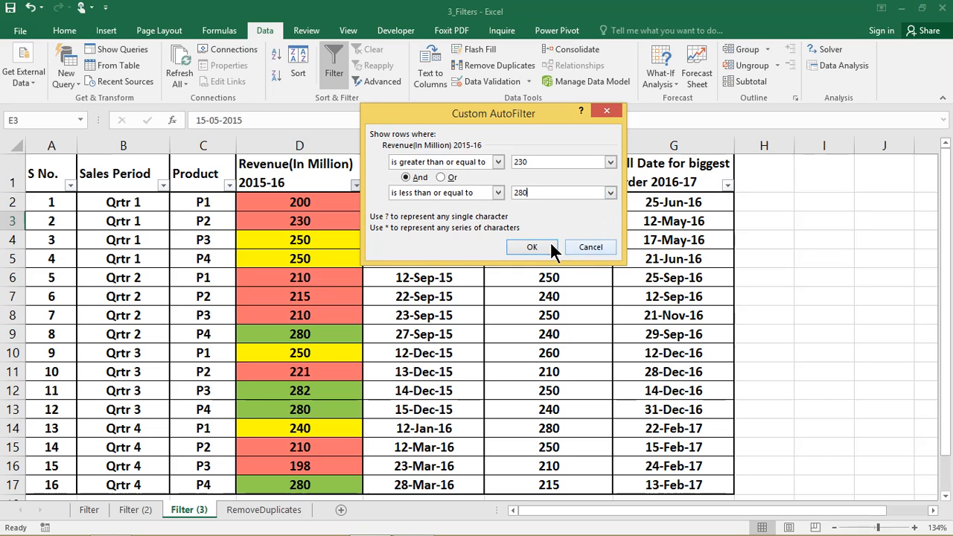
pyautogui.click(524, 245)
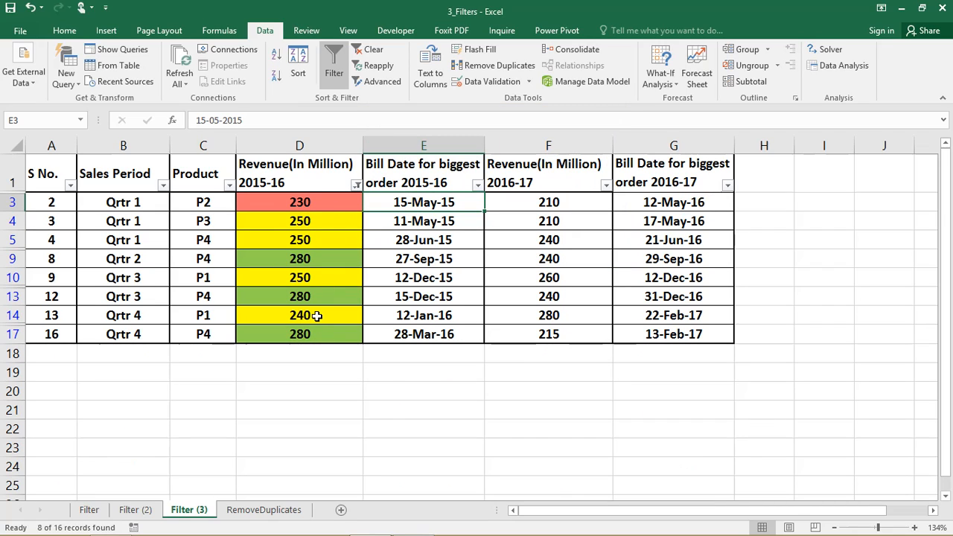
# Clear the Between filter from the 2015-16 revenue column
pyautogui.click(356, 185)
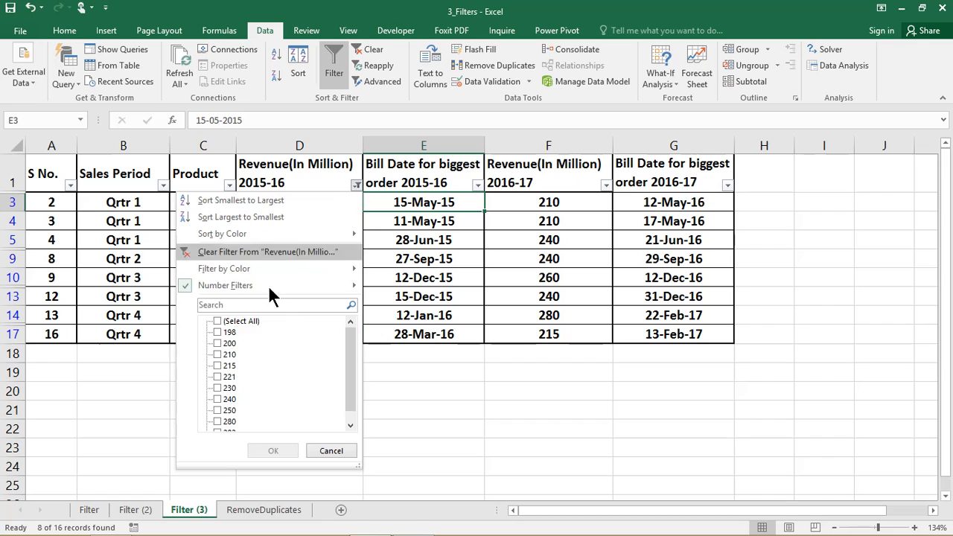
pyautogui.click(263, 252)
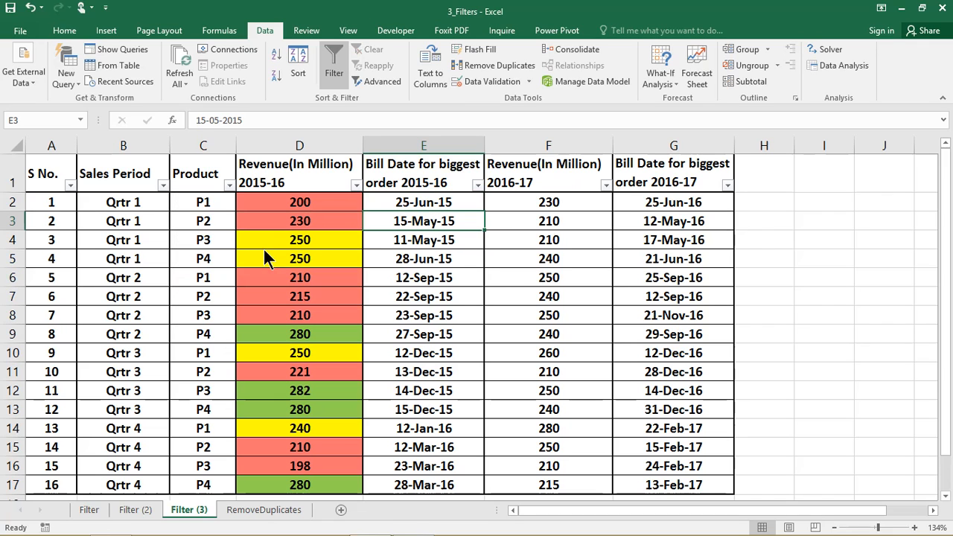
# Apply a custom number filter to 2015-16 revenue: less than 230 and greater than 280
pyautogui.click(356, 184)
pyautogui.moveTo(306, 285)
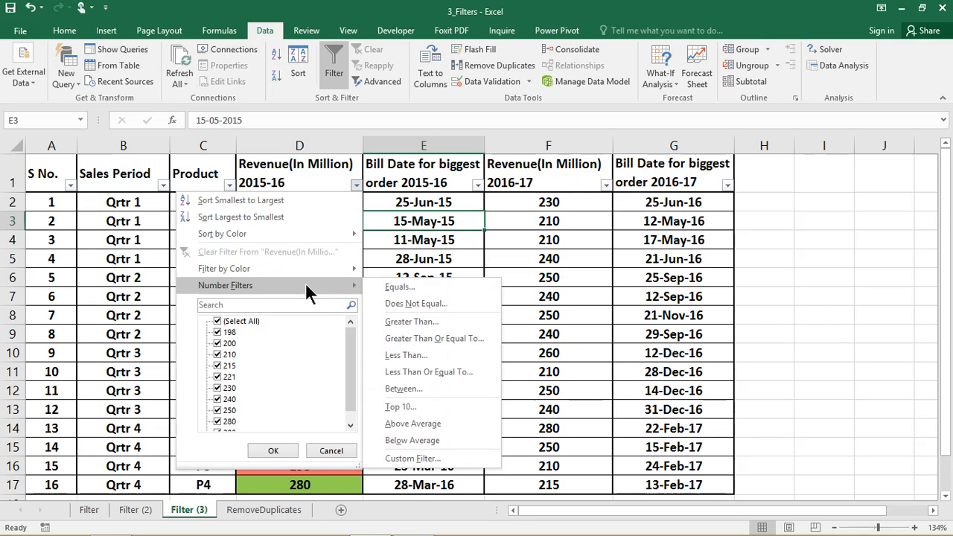
pyautogui.click(413, 388)
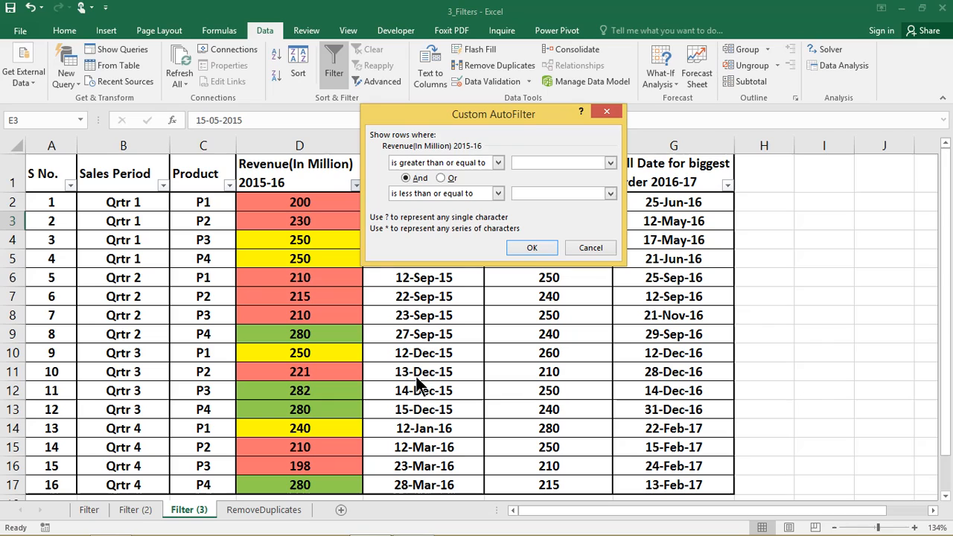
pyautogui.click(498, 160)
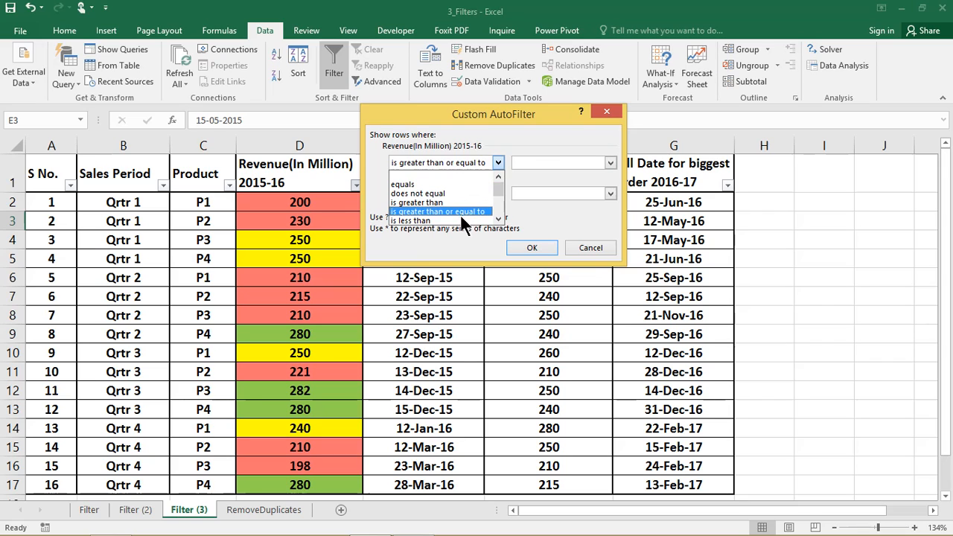
pyautogui.click(459, 217)
pyautogui.click(524, 162)
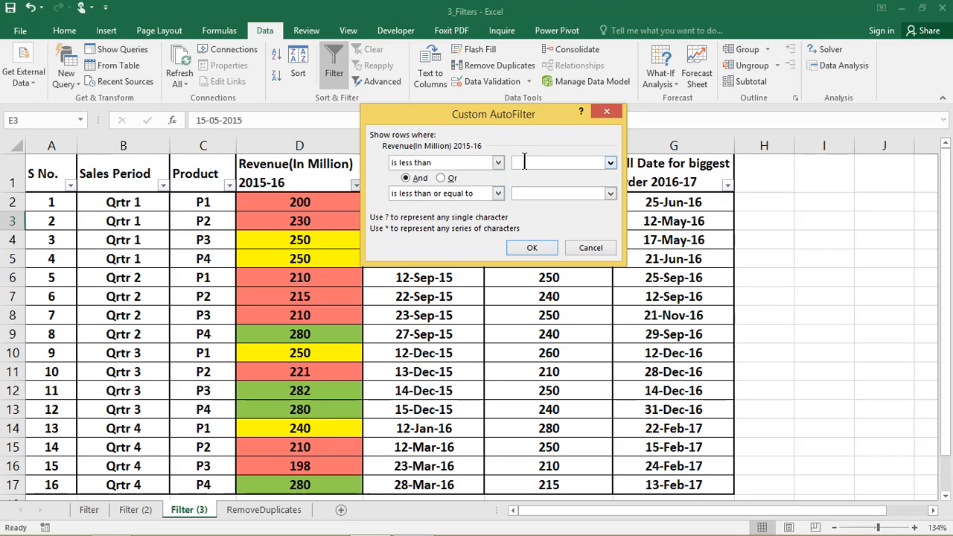
pyautogui.write('230')
pyautogui.click(493, 192)
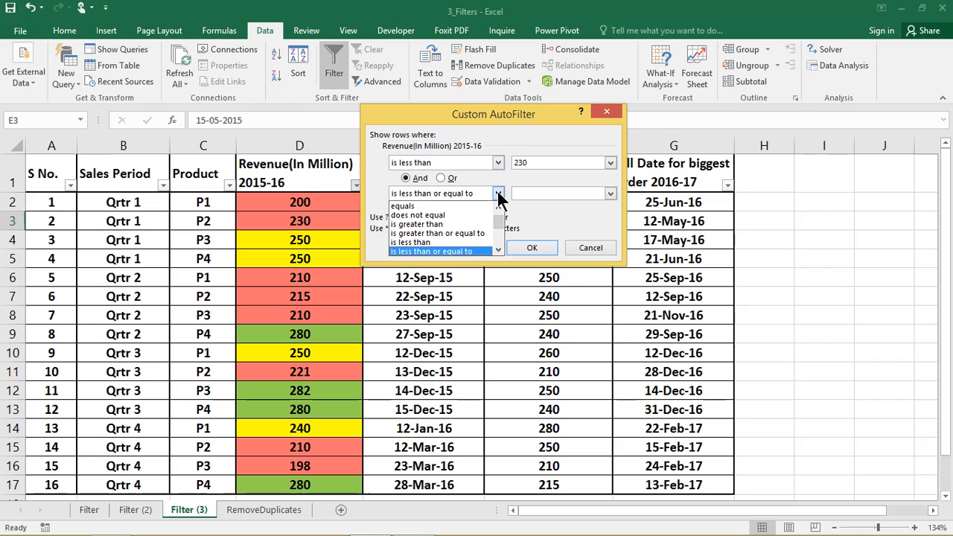
pyautogui.click(435, 223)
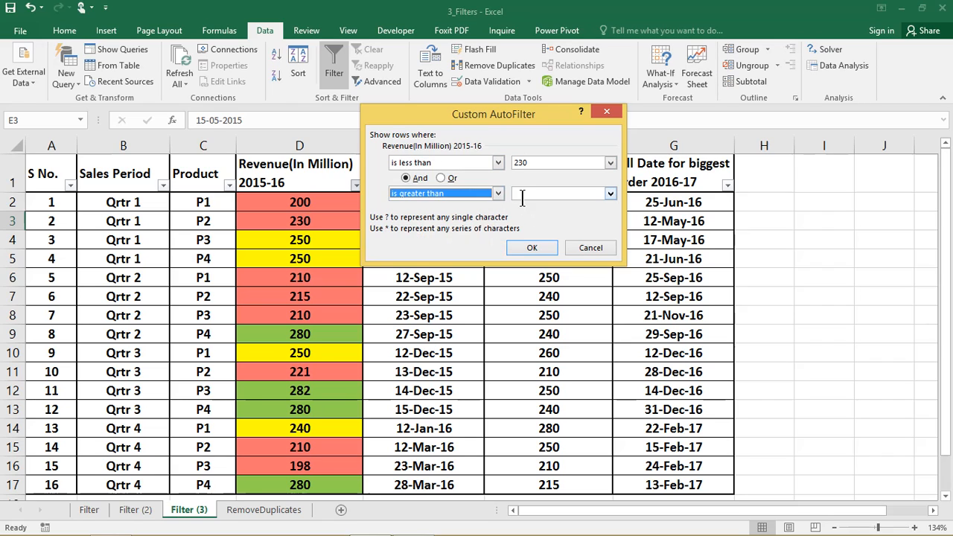
pyautogui.click(524, 193)
pyautogui.write('2')
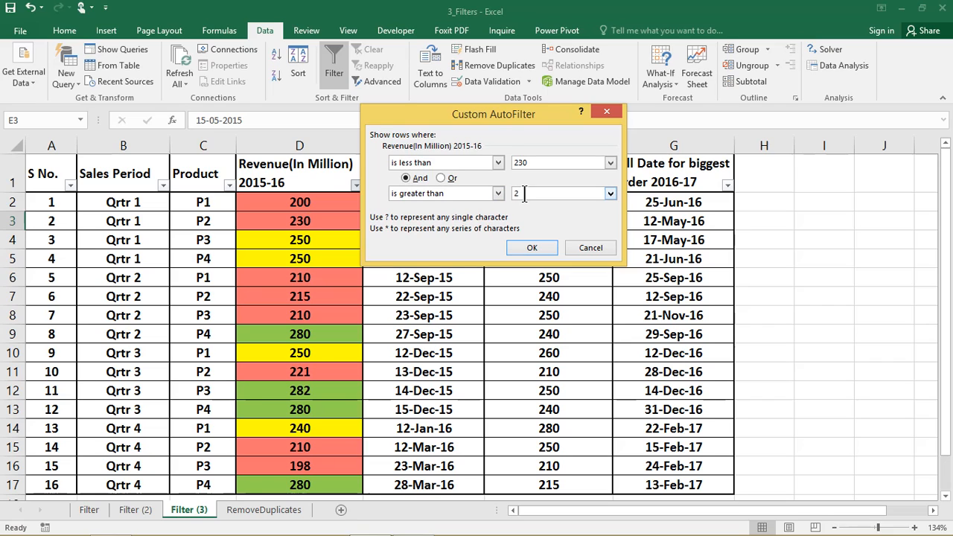
pyautogui.write('80')
pyautogui.click(530, 248)
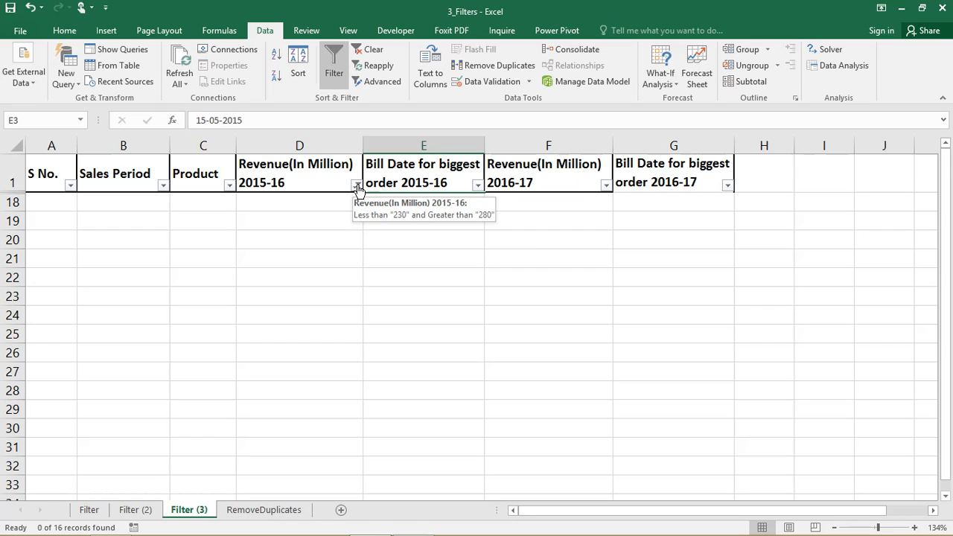
# Change the 2015-16 revenue custom filter to less than 230 or greater than 280
pyautogui.click(358, 185)
pyautogui.moveTo(319, 281)
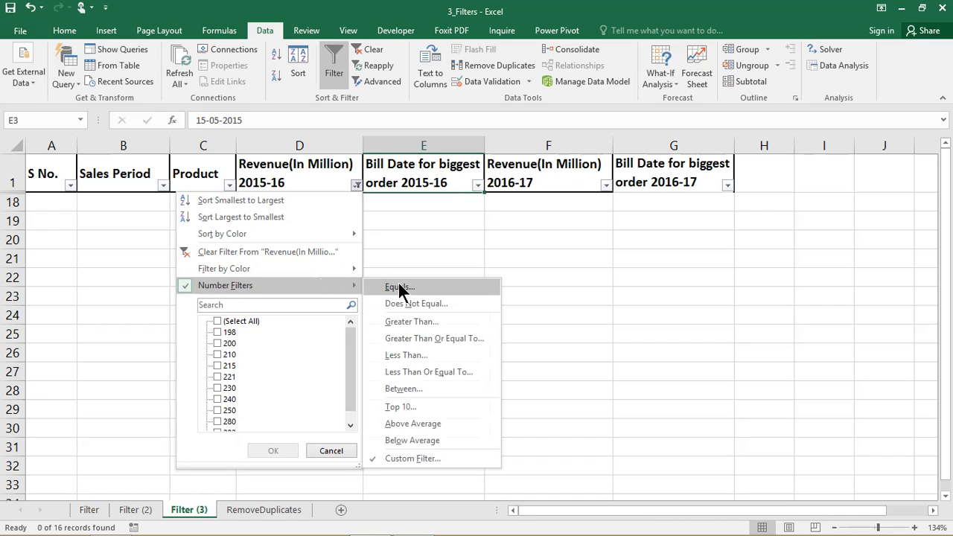
pyautogui.click(418, 388)
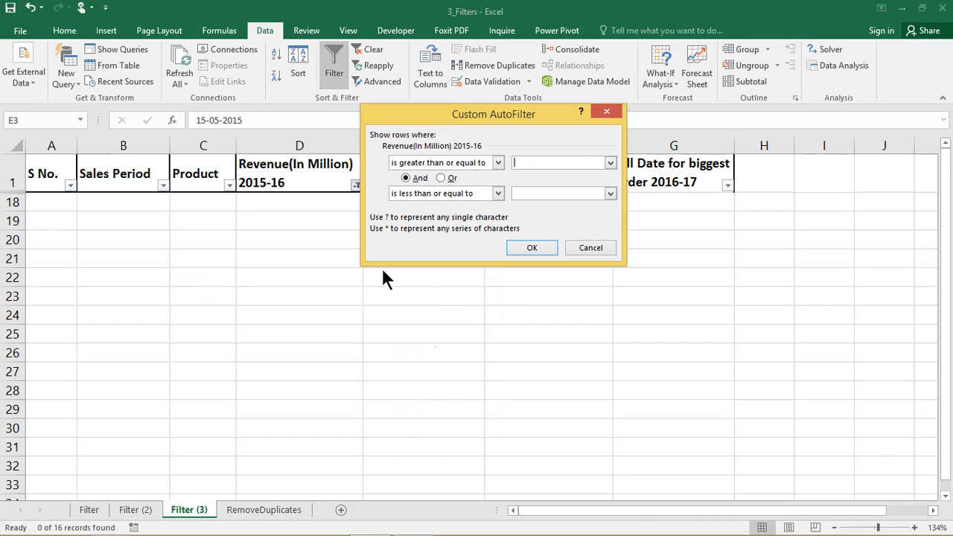
pyautogui.click(441, 178)
pyautogui.click(522, 163)
pyautogui.write('230')
pyautogui.click(540, 193)
pyautogui.write('280')
pyautogui.click(498, 163)
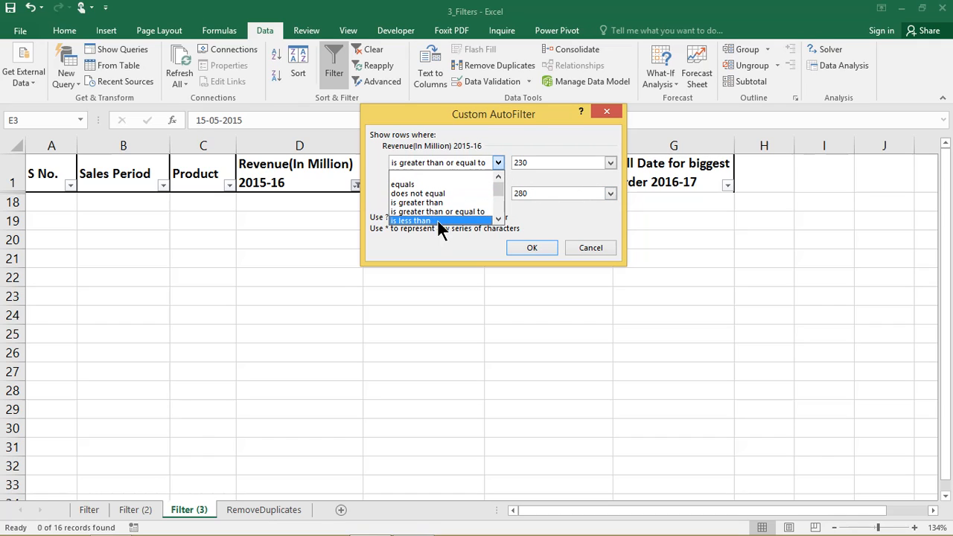
pyautogui.click(437, 220)
pyautogui.click(498, 192)
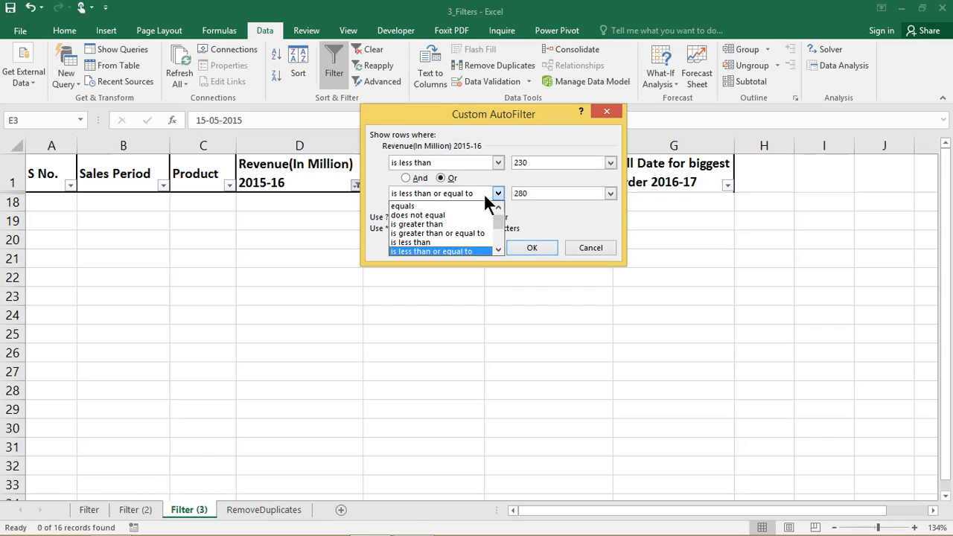
pyautogui.click(436, 223)
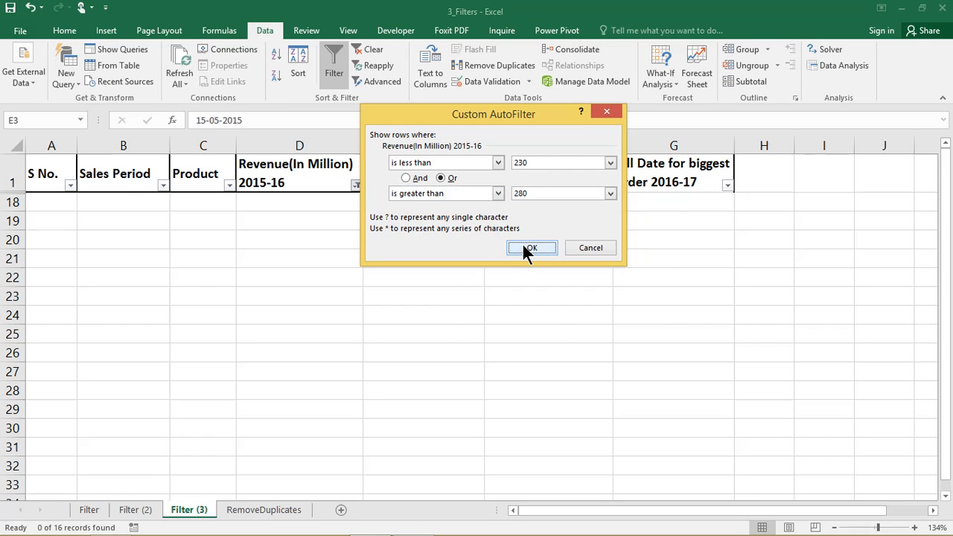
pyautogui.click(529, 247)
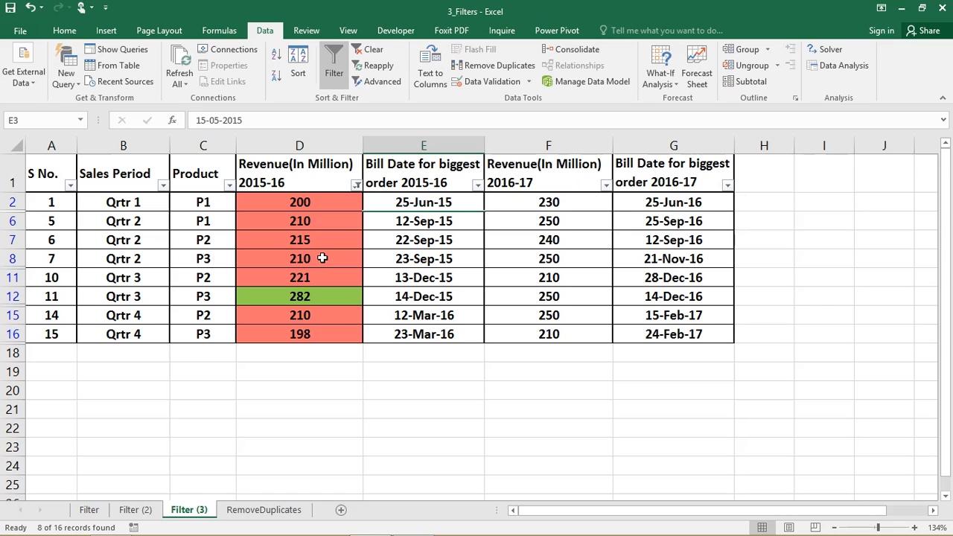
# Clear the filter from the 2015-16 revenue column
pyautogui.click(357, 184)
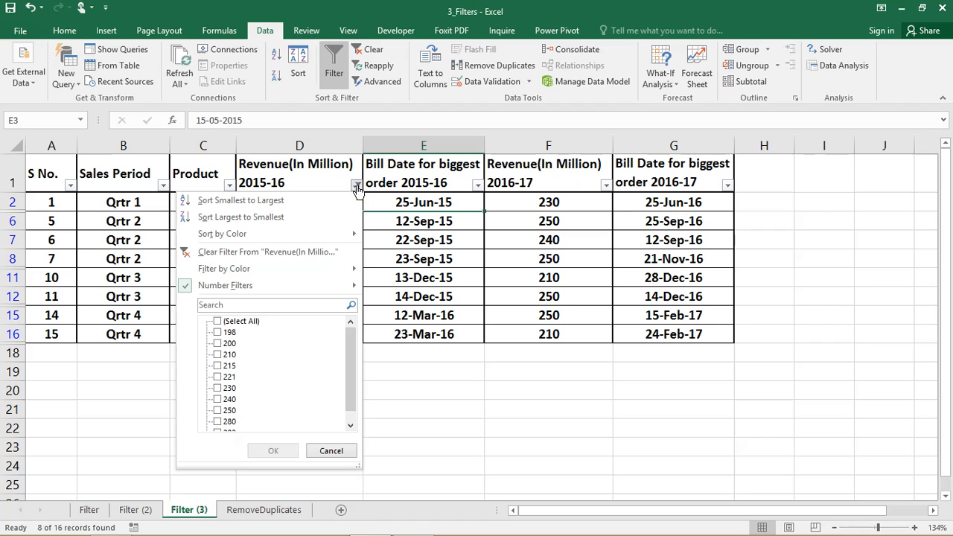
pyautogui.click(294, 253)
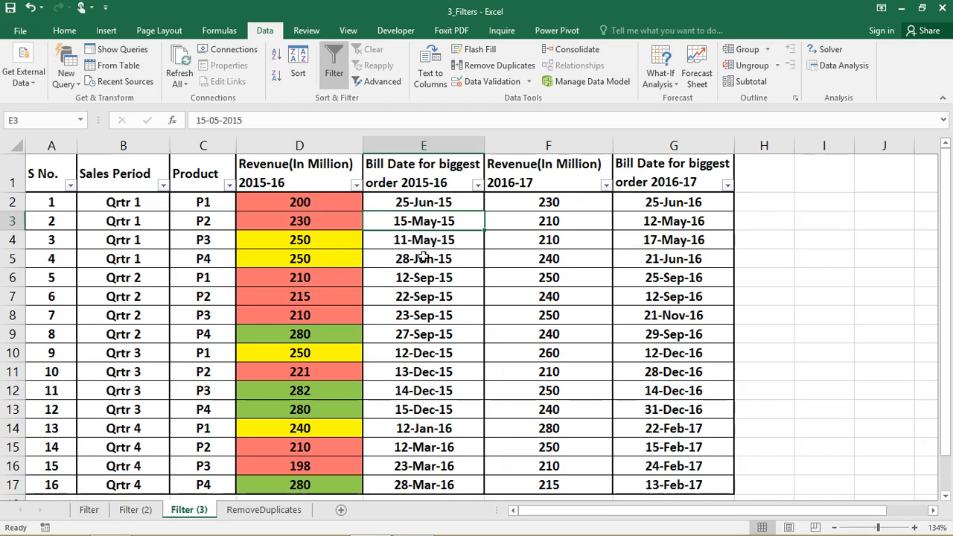
# Apply the This Week date filter to the 2015-16 bill date column
pyautogui.click(477, 186)
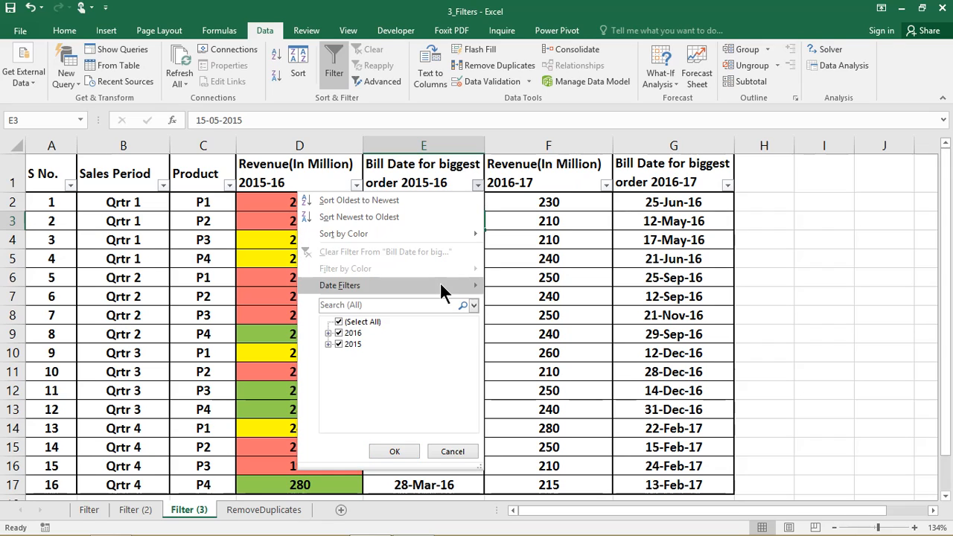
pyautogui.moveTo(440, 286)
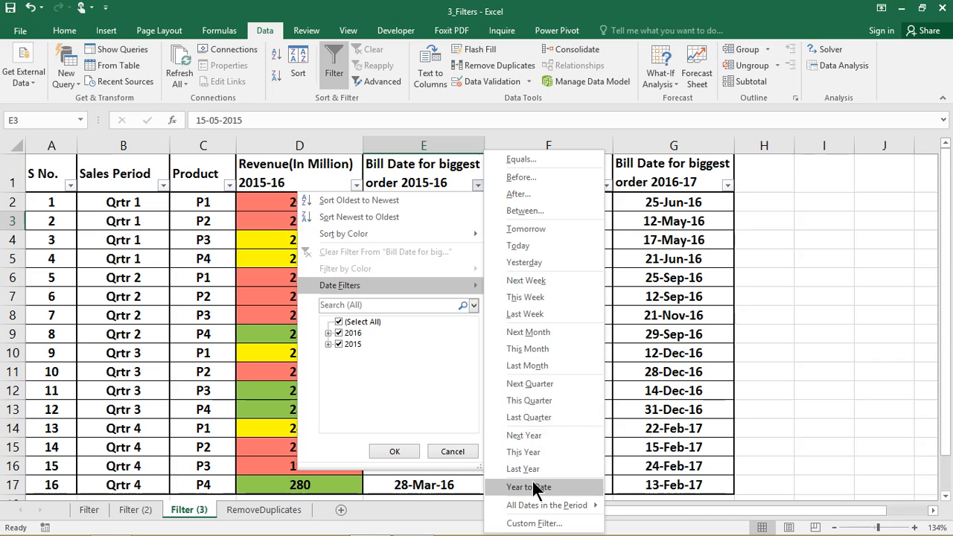
pyautogui.click(532, 297)
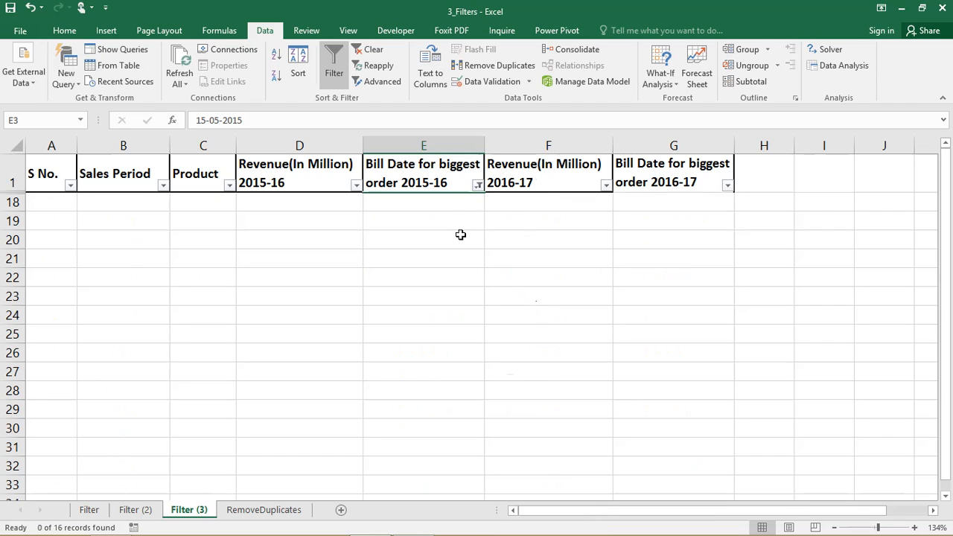
# Clear the filter from the 2015-16 bill date column
pyautogui.click(478, 184)
pyautogui.click(400, 251)
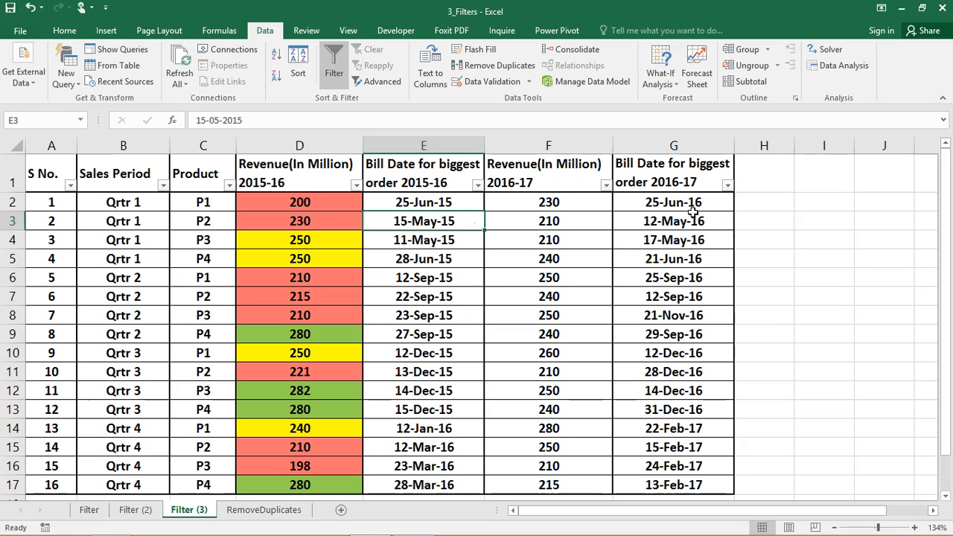
# Apply the This Week date filter to the 2016-17 bill date column
pyautogui.click(727, 185)
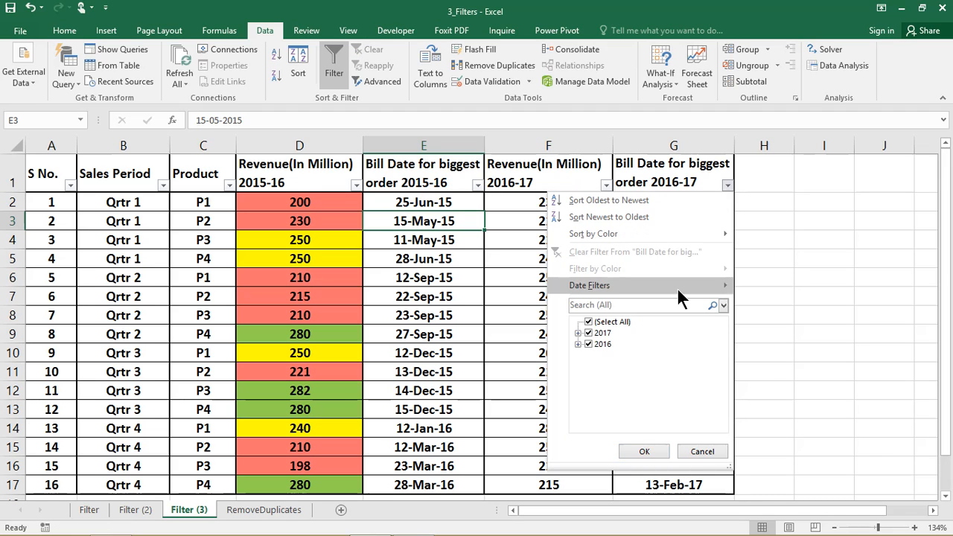
pyautogui.moveTo(677, 287)
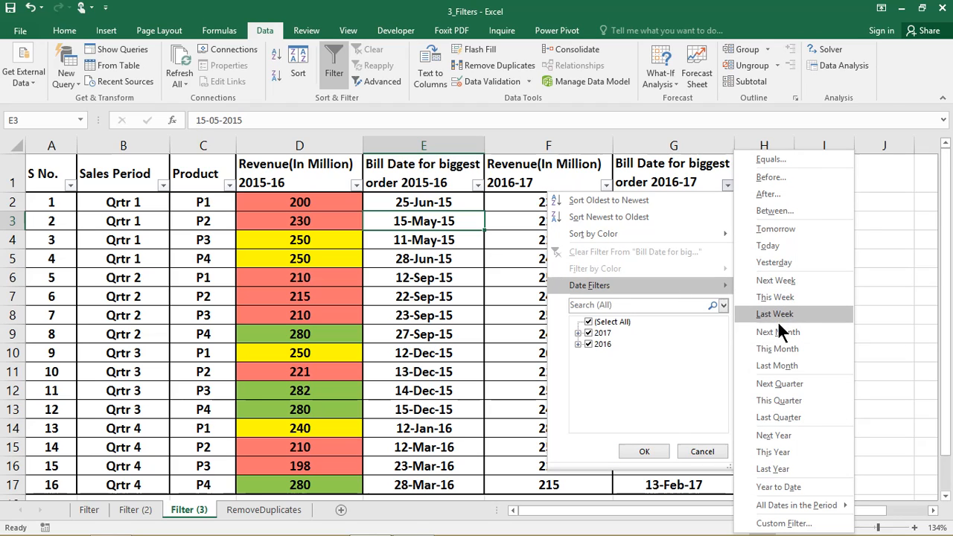
pyautogui.click(777, 297)
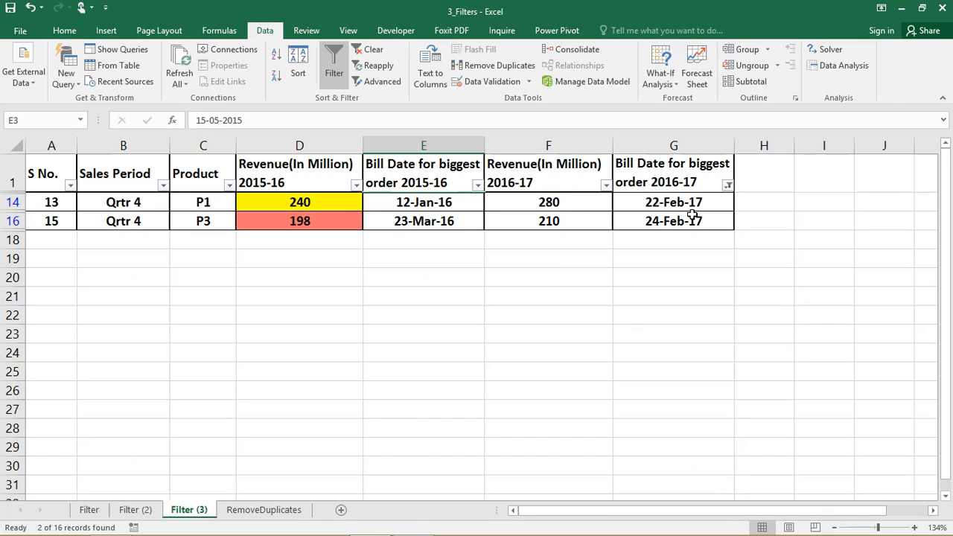
# Change the 2016-17 bill date filter to This Quarter
pyautogui.click(727, 185)
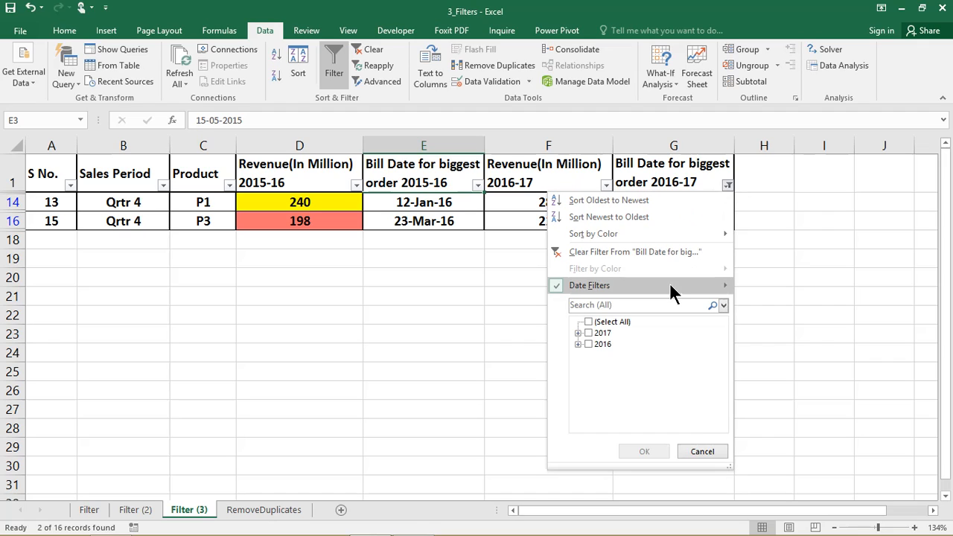
pyautogui.moveTo(669, 284)
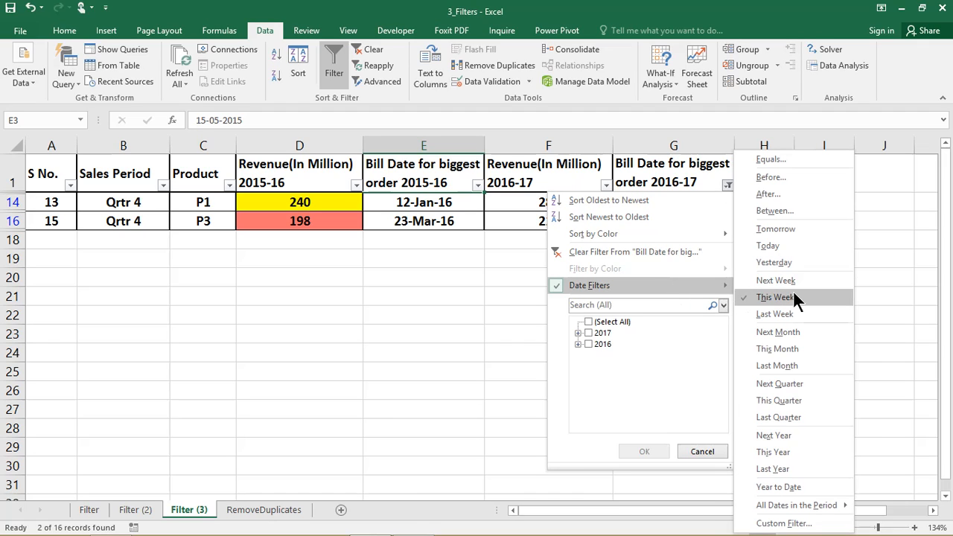
pyautogui.click(778, 400)
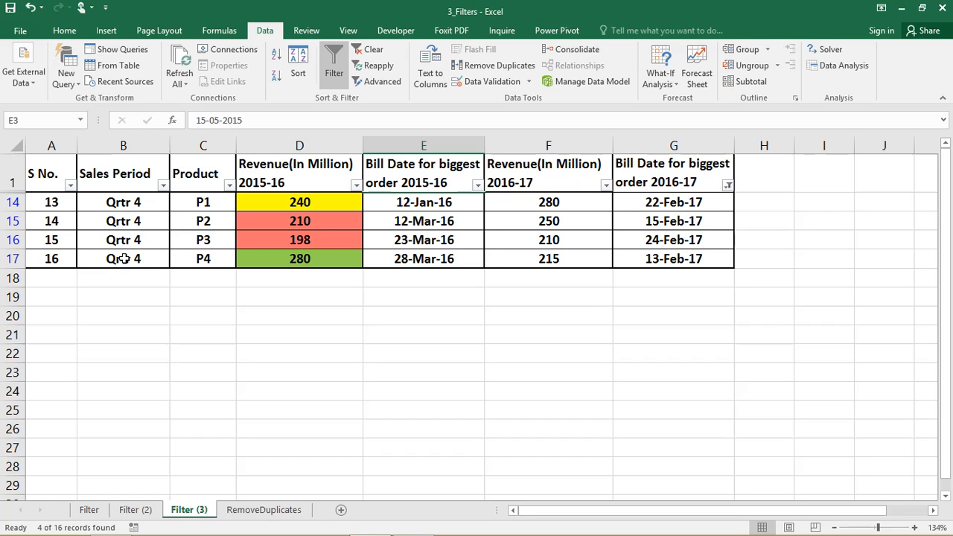
# Clear the filter from the 2016-17 bill date column
pyautogui.click(727, 186)
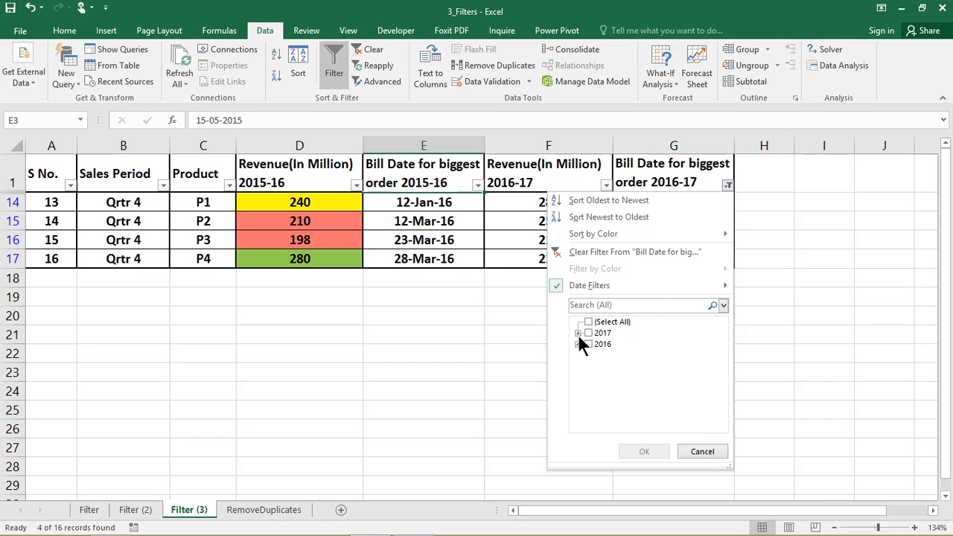
pyautogui.click(602, 252)
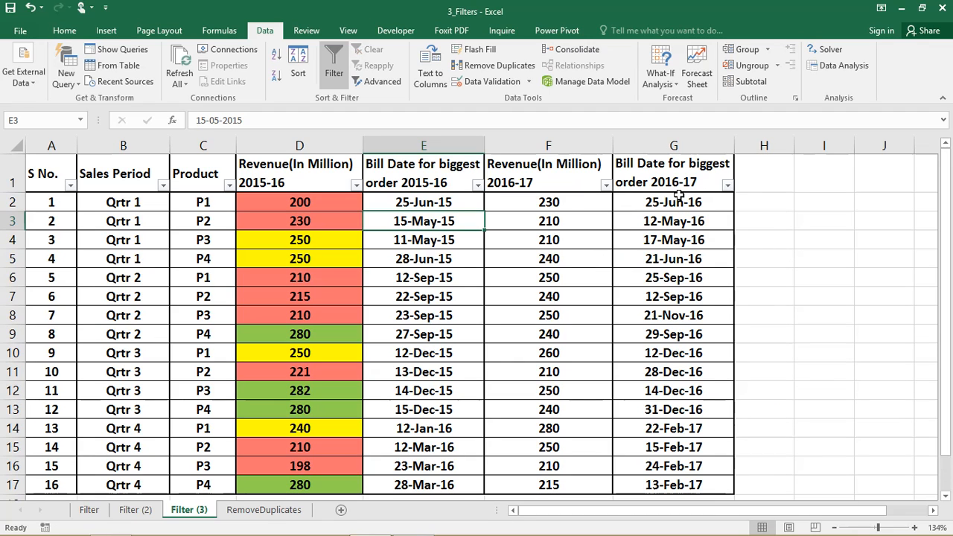
# Filter the 2016-17 bill dates to show all of 2017 plus June, September and November 2016
pyautogui.click(729, 186)
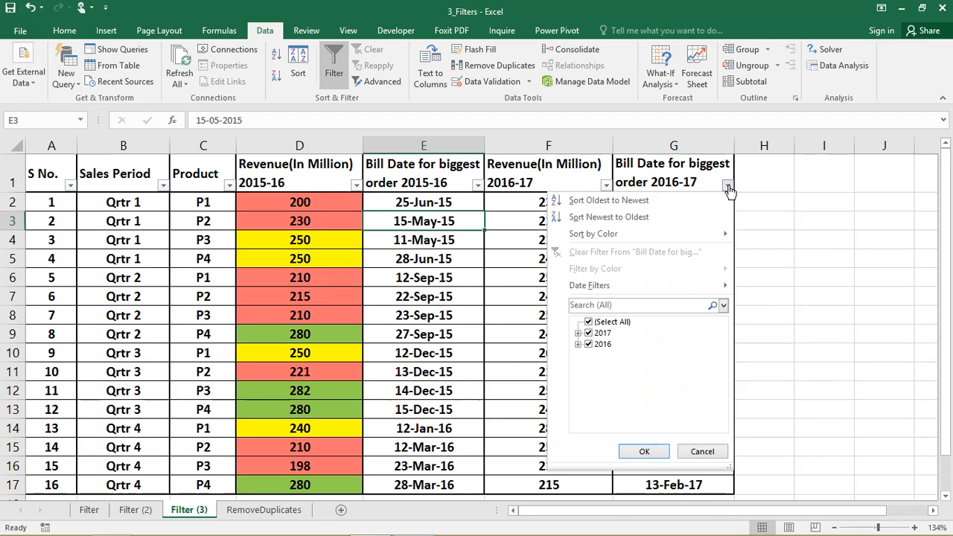
pyautogui.click(577, 333)
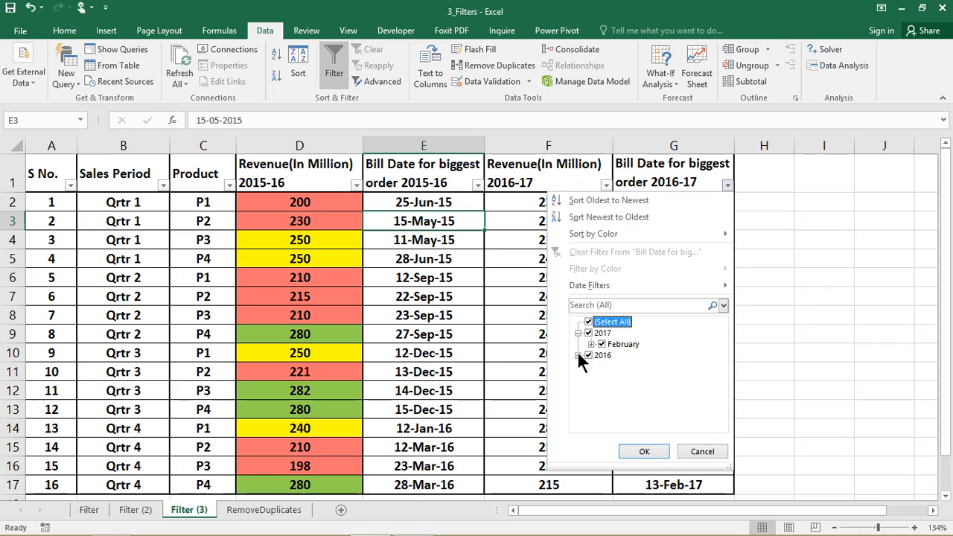
pyautogui.click(578, 355)
pyautogui.click(589, 355)
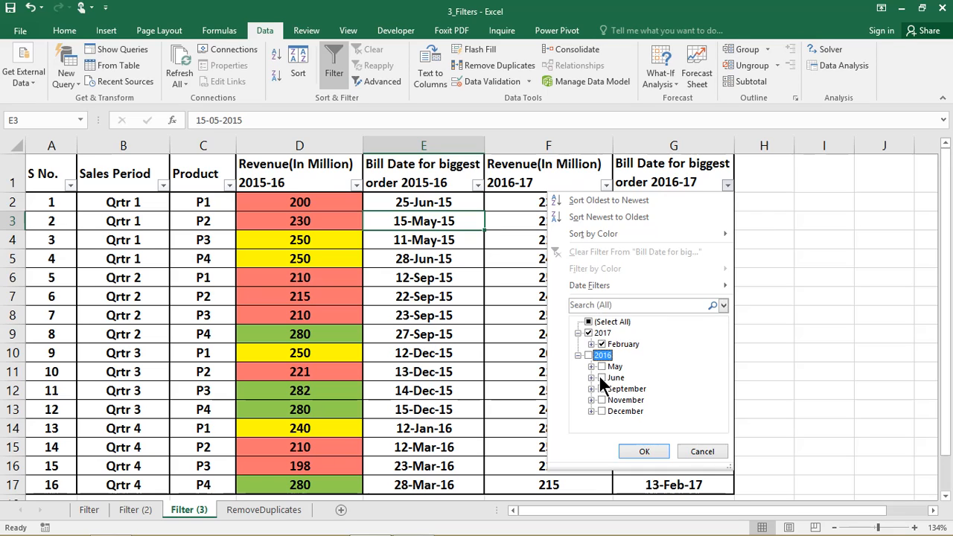
pyautogui.click(601, 377)
pyautogui.click(600, 388)
pyautogui.click(601, 400)
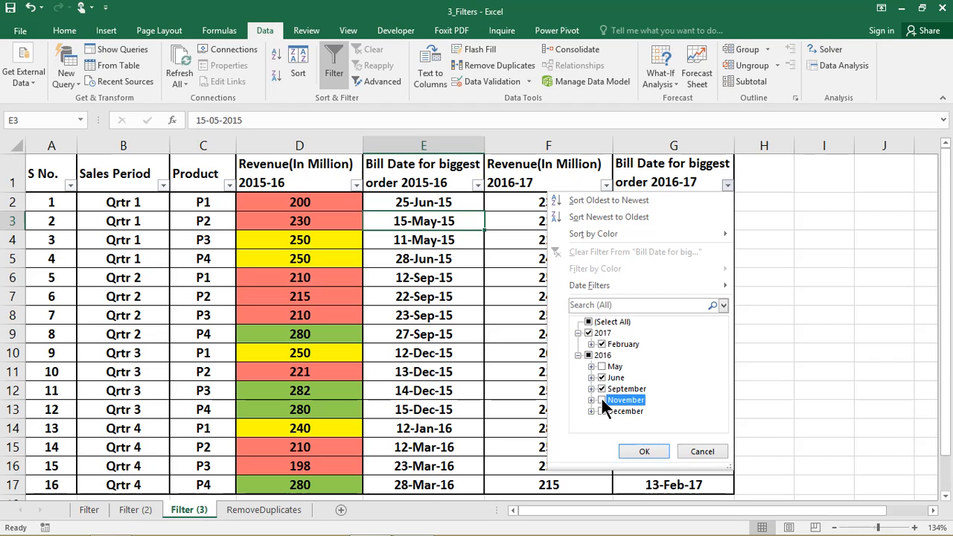
pyautogui.click(630, 448)
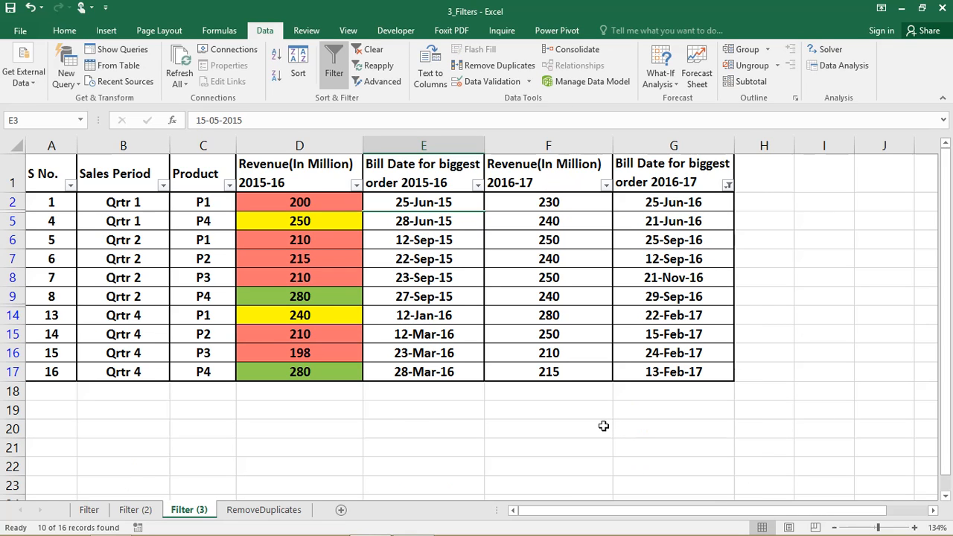